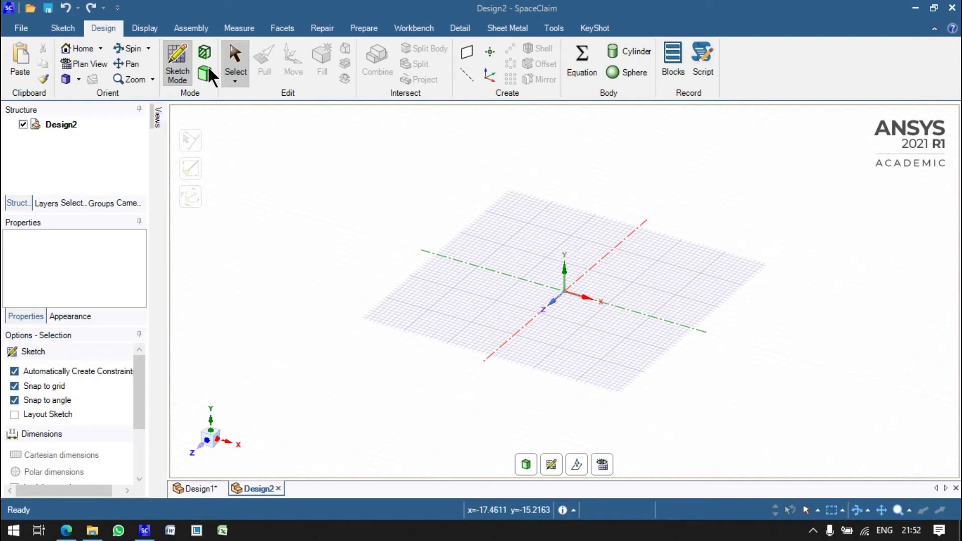
# Step: Put the sketch on a vertical plane through the origin, viewed straight on
pyautogui.click(561, 457)
pyautogui.click(560, 299)
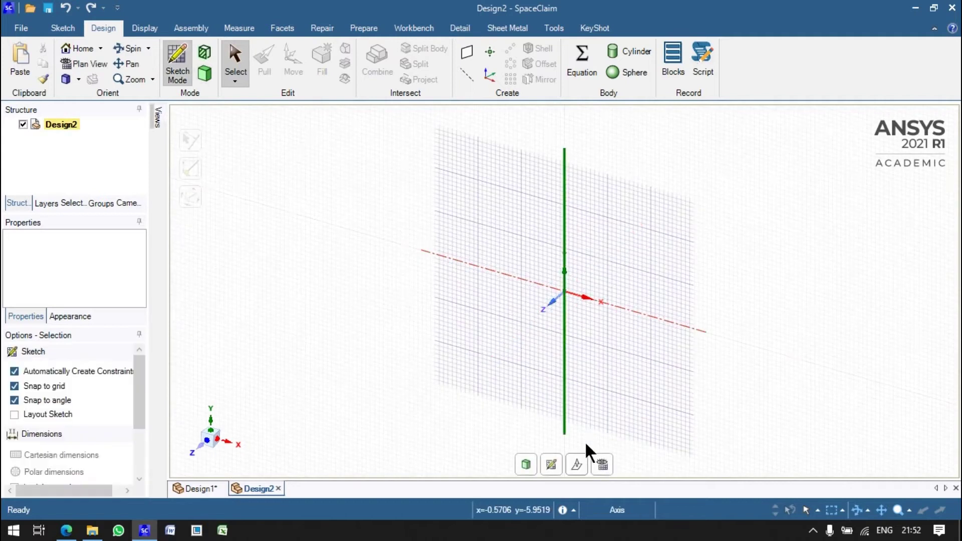
pyautogui.click(601, 464)
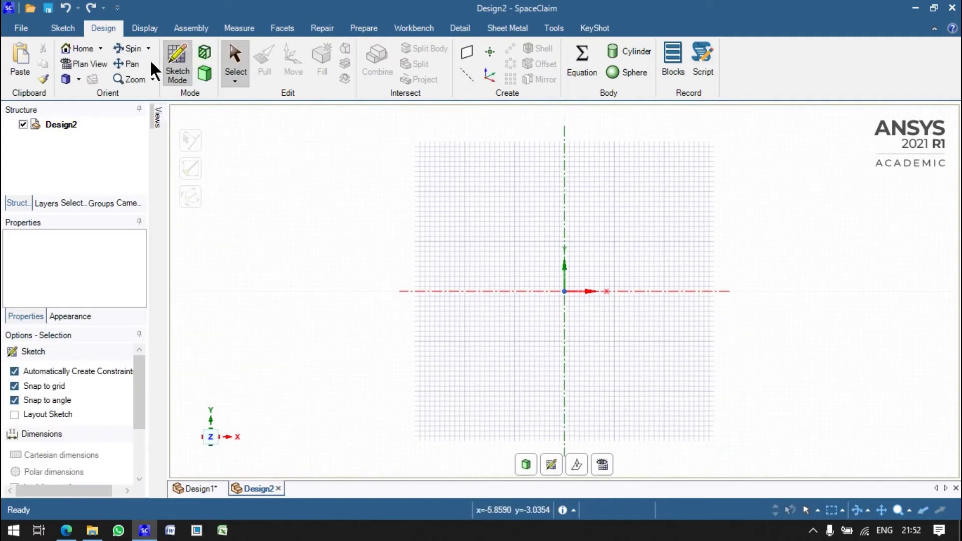
pyautogui.click(73, 27)
# Step: Draw the closed profile with lines: 45° diagonal, short step, shaft side, top edge, back to origin
pyautogui.click(128, 62)
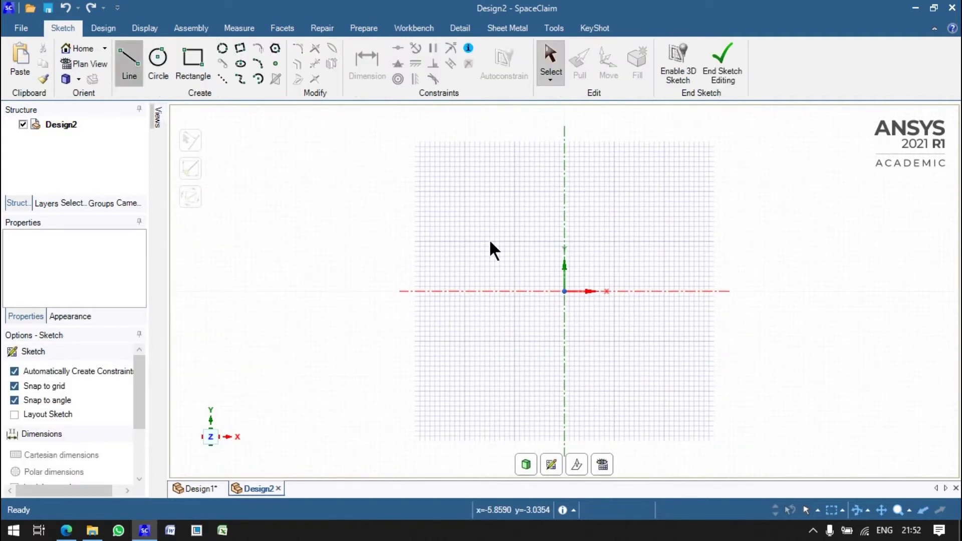
pyautogui.click(565, 290)
pyautogui.click(590, 265)
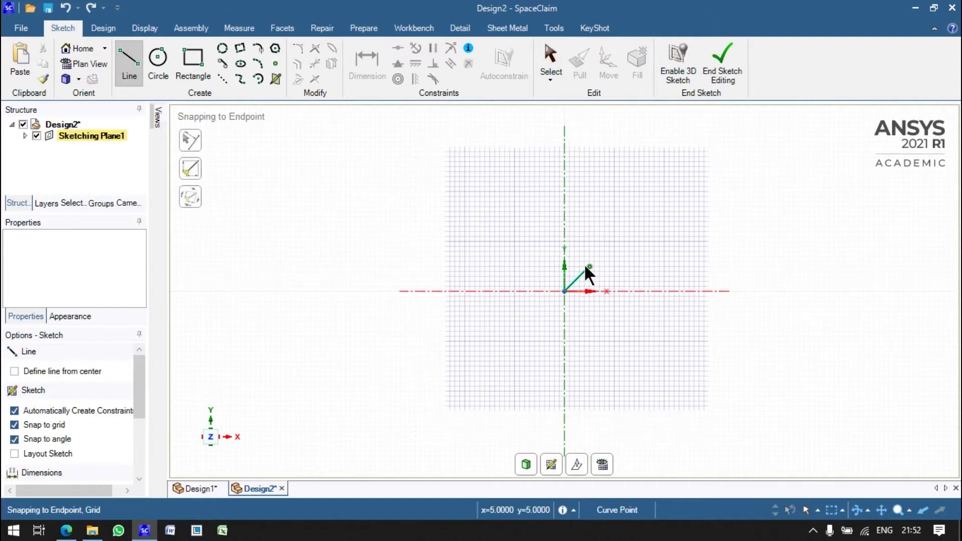
pyautogui.scroll(3, 585, 264)
pyautogui.click(584, 270)
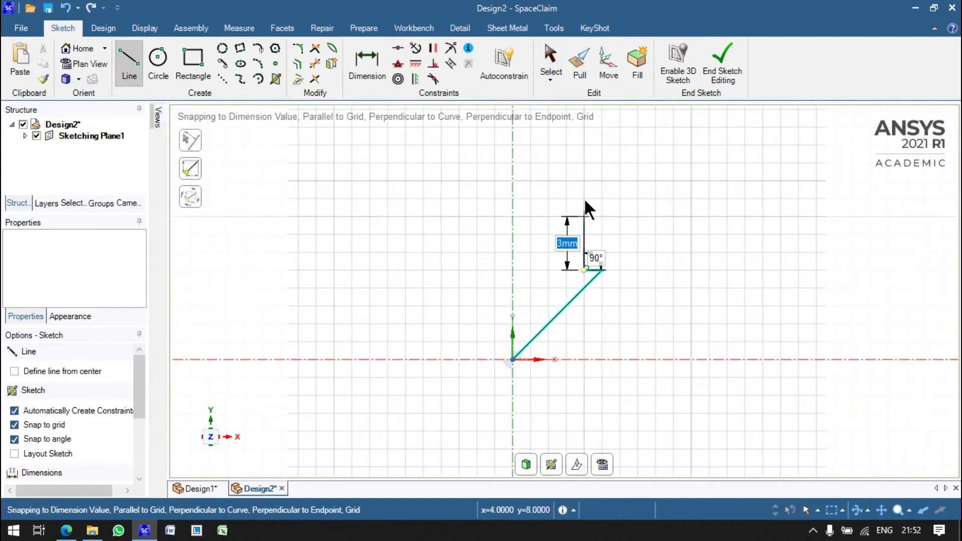
pyautogui.click(584, 163)
pyautogui.click(513, 163)
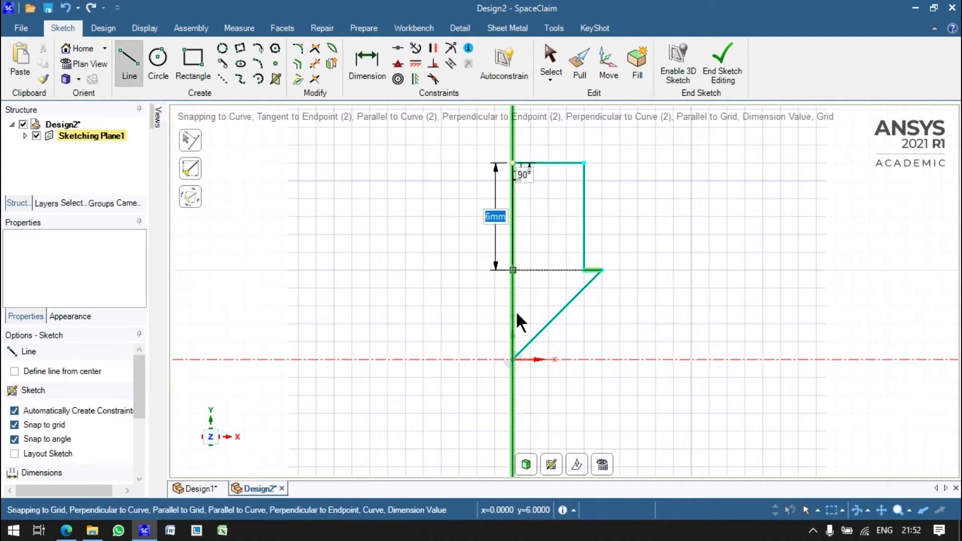
pyautogui.click(512, 359)
# Step: Dimension the tip angle at 45° and the step offset at 0.25mm
pyautogui.click(369, 71)
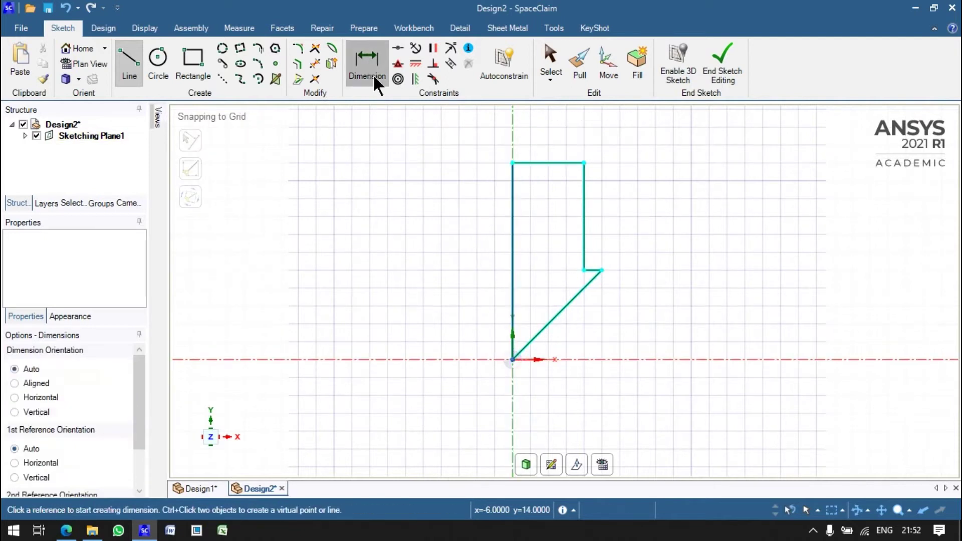
pyautogui.click(564, 307)
pyautogui.click(514, 294)
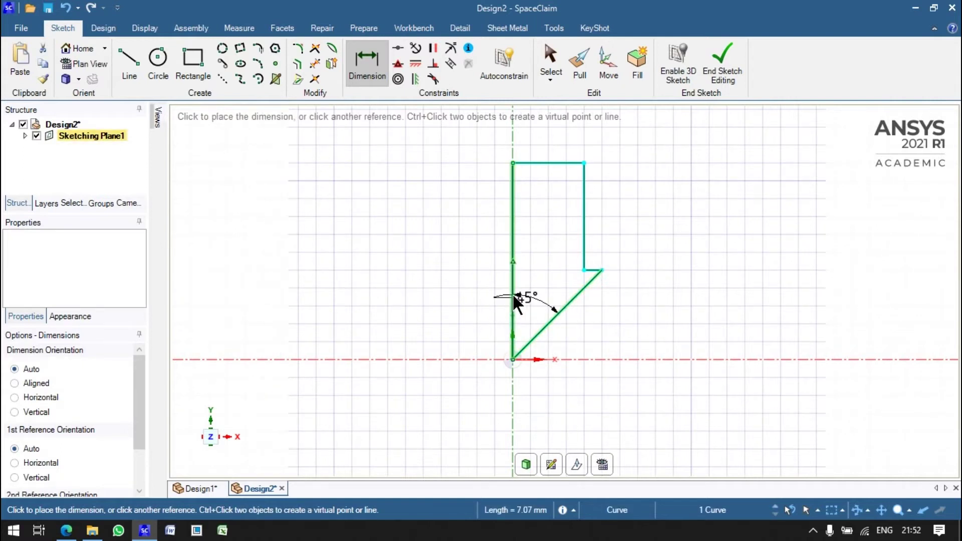
pyautogui.click(542, 296)
pyautogui.click(584, 257)
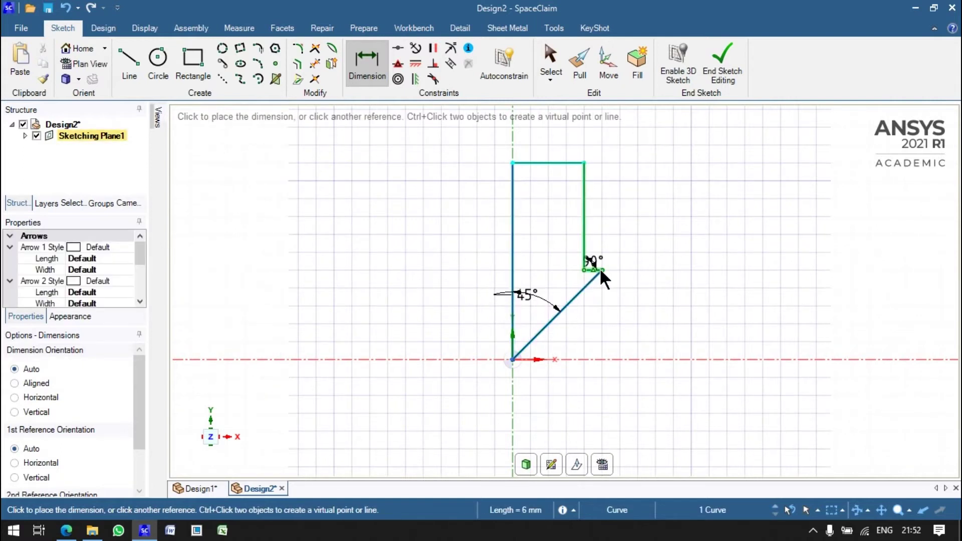
pyautogui.click(639, 248)
pyautogui.doubleClick(650, 248)
pyautogui.write('0.25')
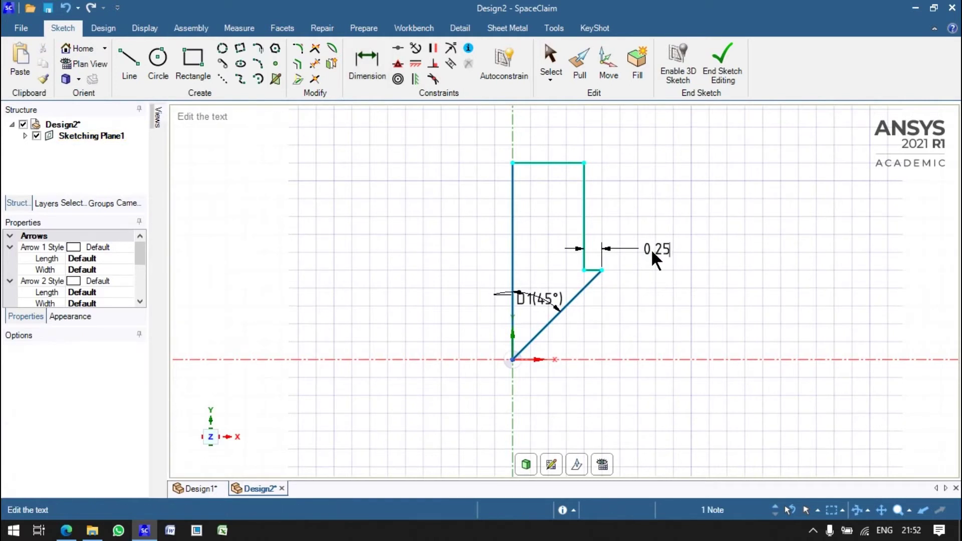
pyautogui.press('Return')
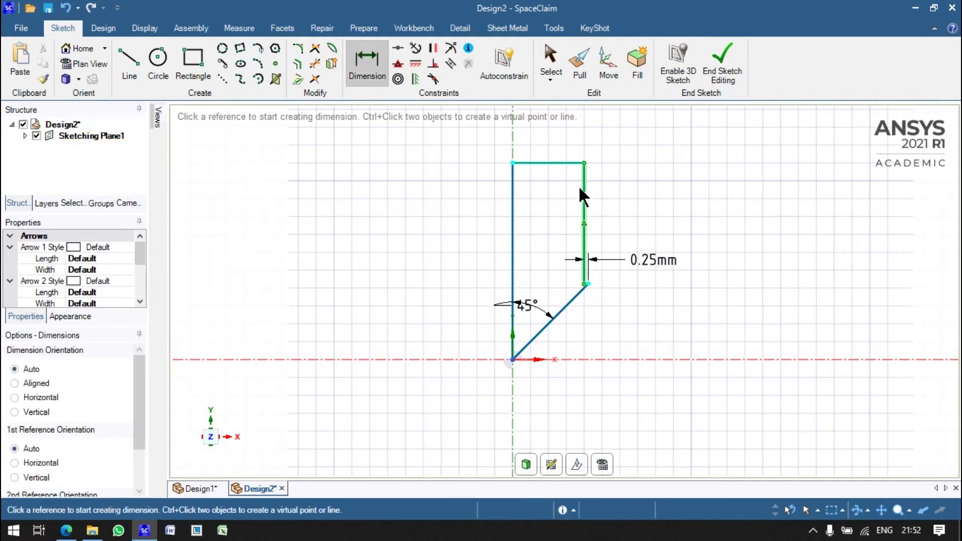
# Step: Set the shaft width dimension to 2.5mm
pyautogui.click(584, 182)
pyautogui.click(513, 197)
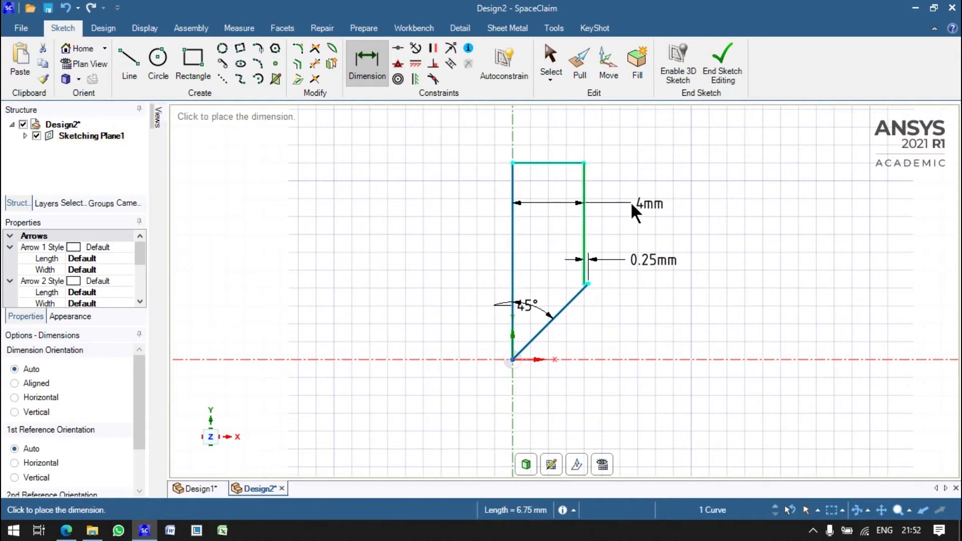
pyautogui.click(644, 203)
pyautogui.doubleClick(645, 203)
pyautogui.write('2')
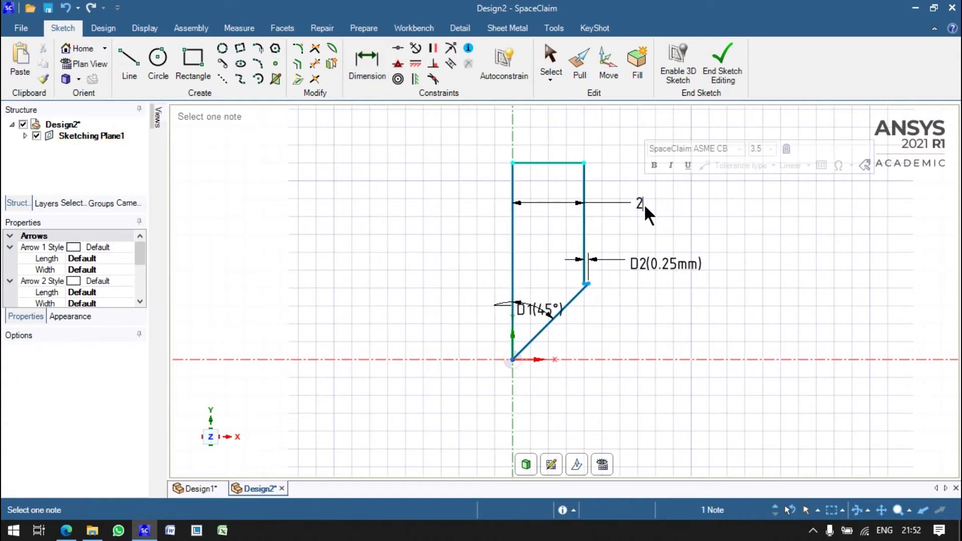
pyautogui.write('.5')
pyautogui.press('Return')
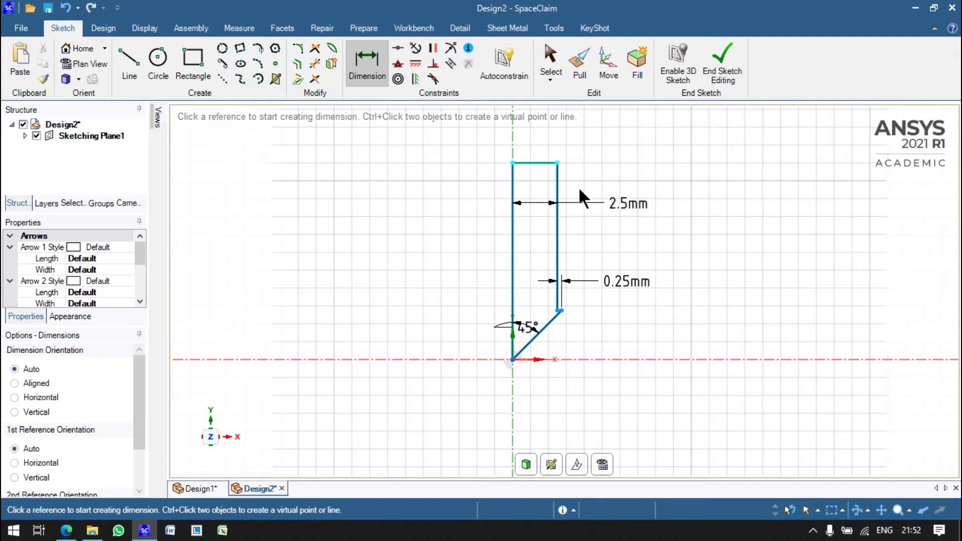
# Step: Dimension the overall height at 12.5mm and finish the sketch as a surface
pyautogui.click(533, 163)
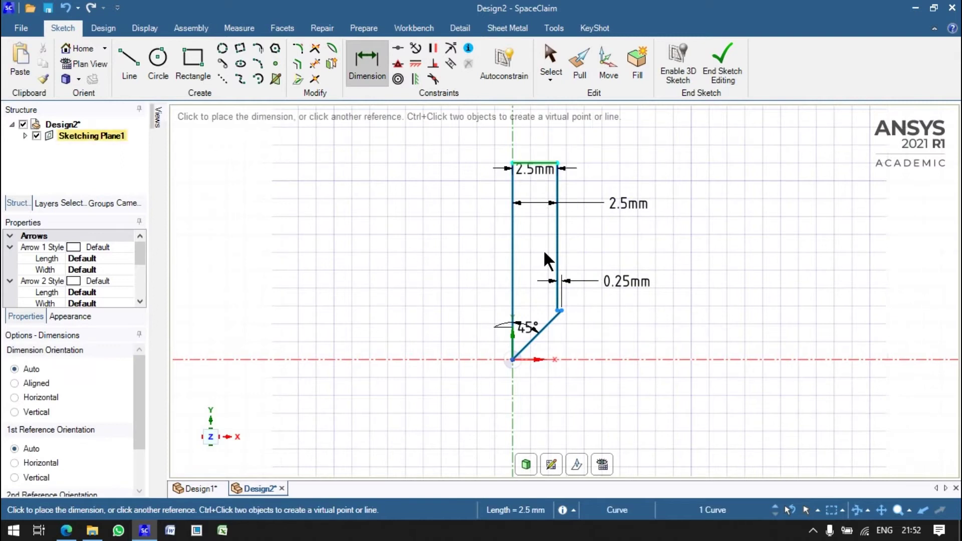
pyautogui.click(558, 356)
pyautogui.click(719, 295)
pyautogui.doubleClick(719, 295)
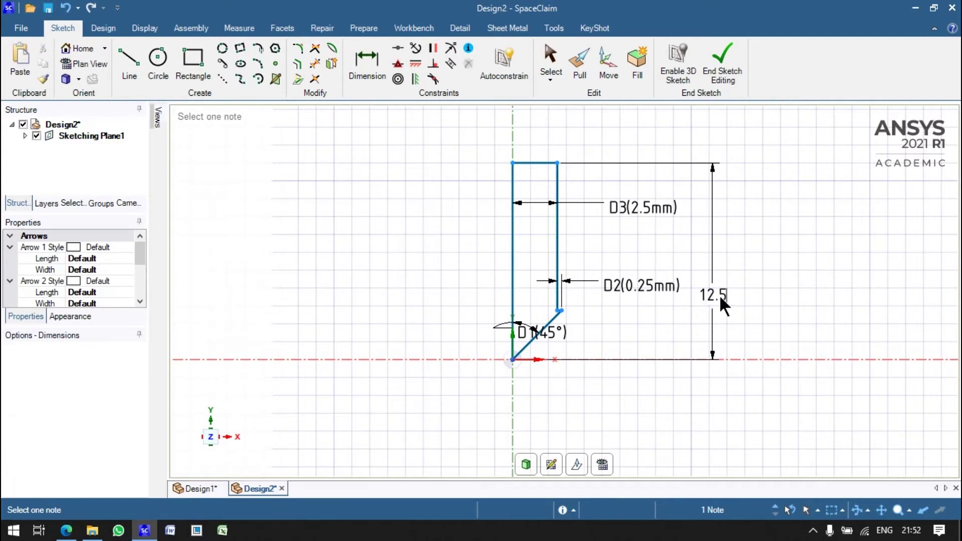
pyautogui.press('Return')
pyautogui.click(721, 65)
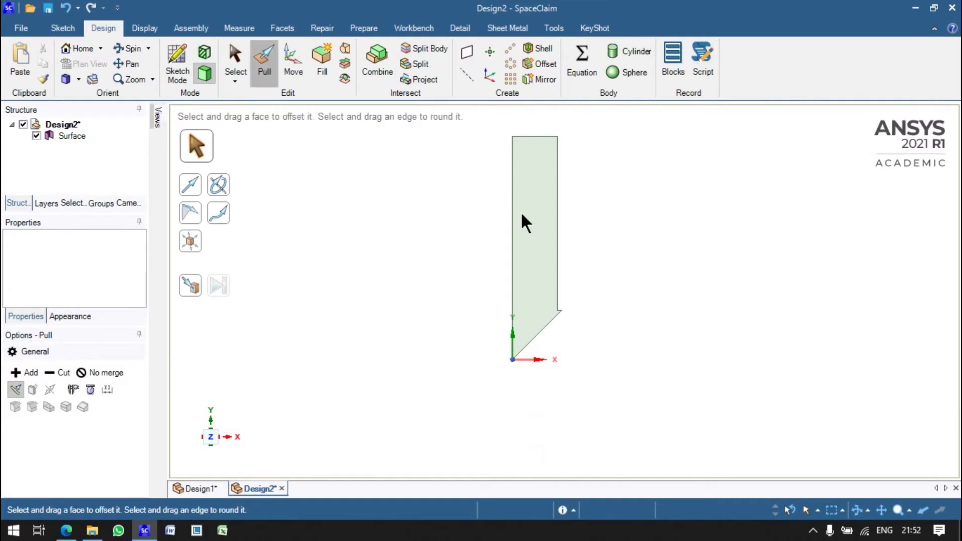
# Step: Revolve the profile face 360° around its left edge into a solid pin
pyautogui.click(532, 228)
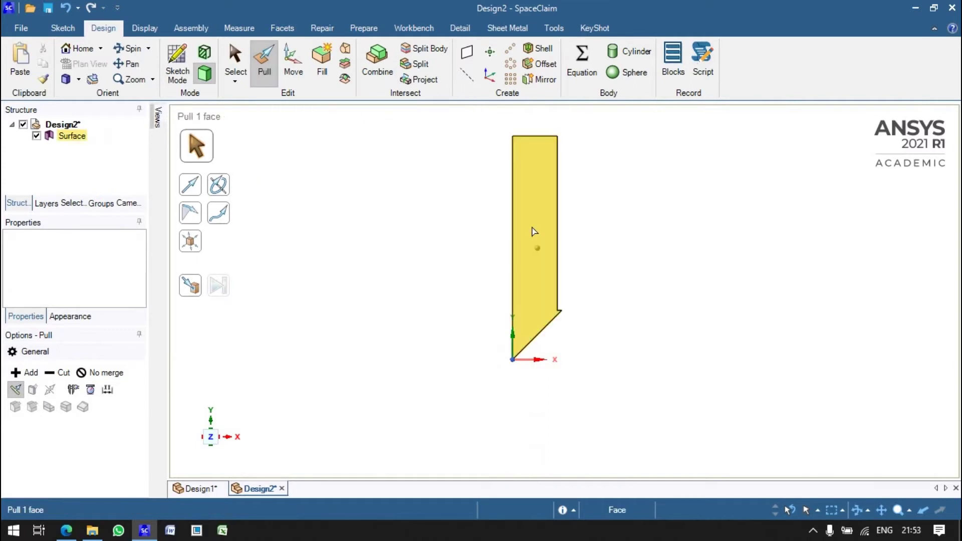
pyautogui.click(218, 185)
pyautogui.click(500, 249)
pyautogui.write('360')
pyautogui.press('Return')
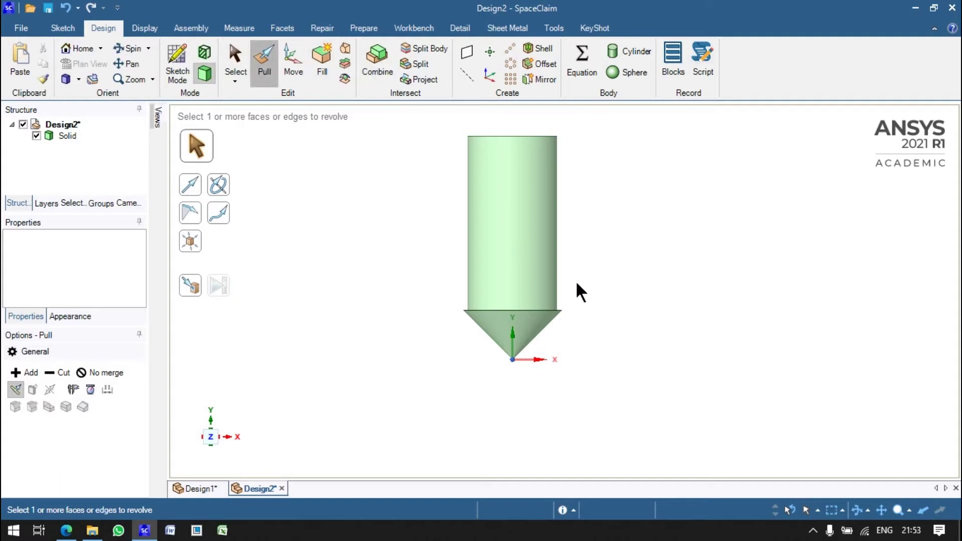
pyautogui.moveTo(581, 305); pyautogui.dragTo(567, 301, button='middle')
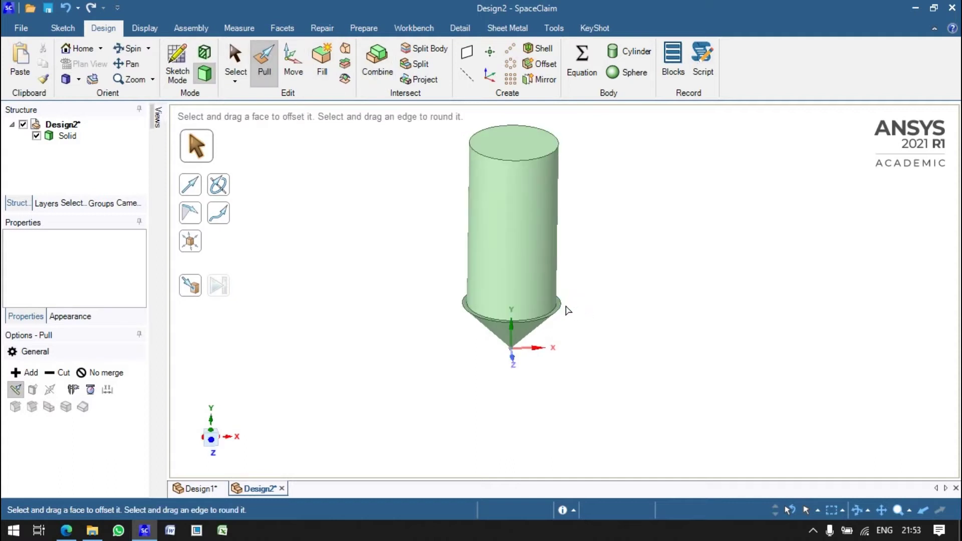
pyautogui.click(564, 311)
pyautogui.write('0.')
pyautogui.press('Return')
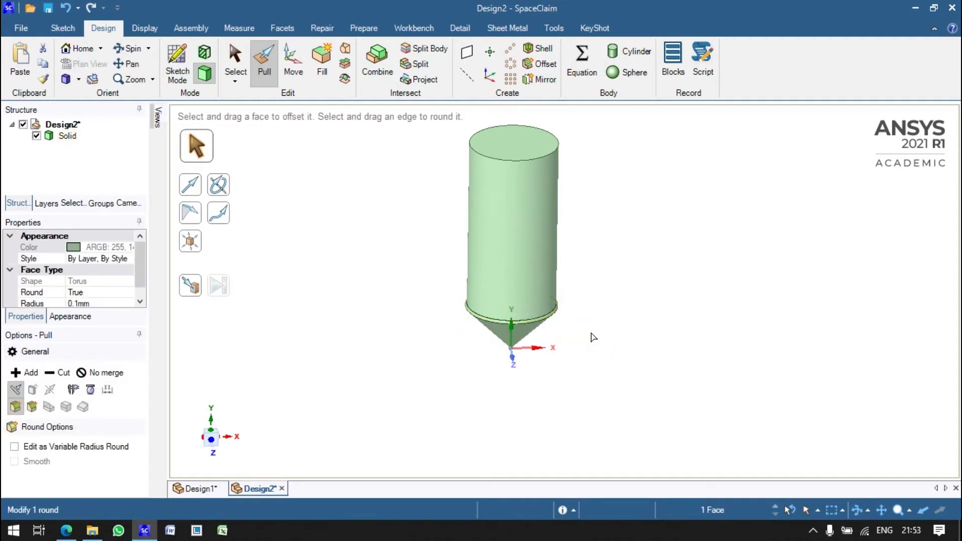
pyautogui.scroll(3, 576, 318)
pyautogui.scroll(3, 491, 323)
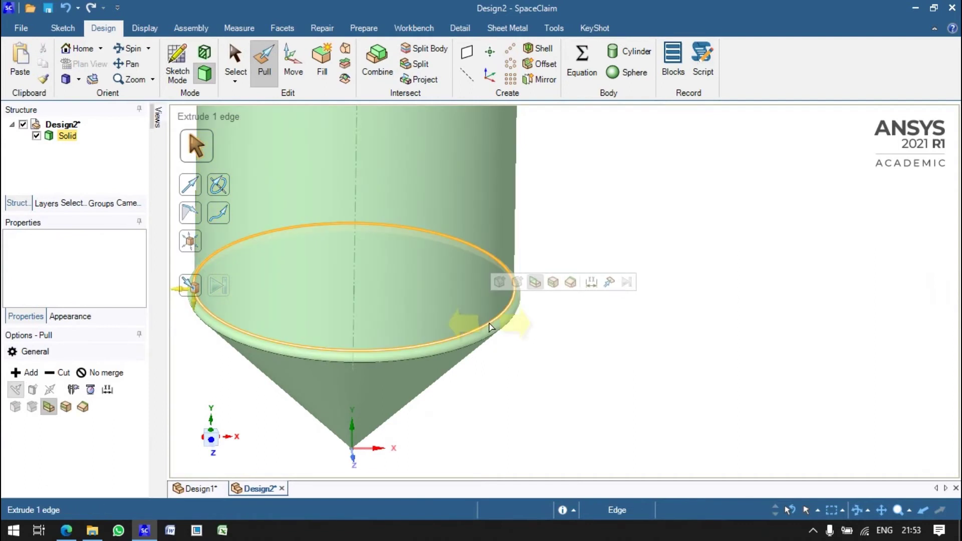
pyautogui.click(490, 323)
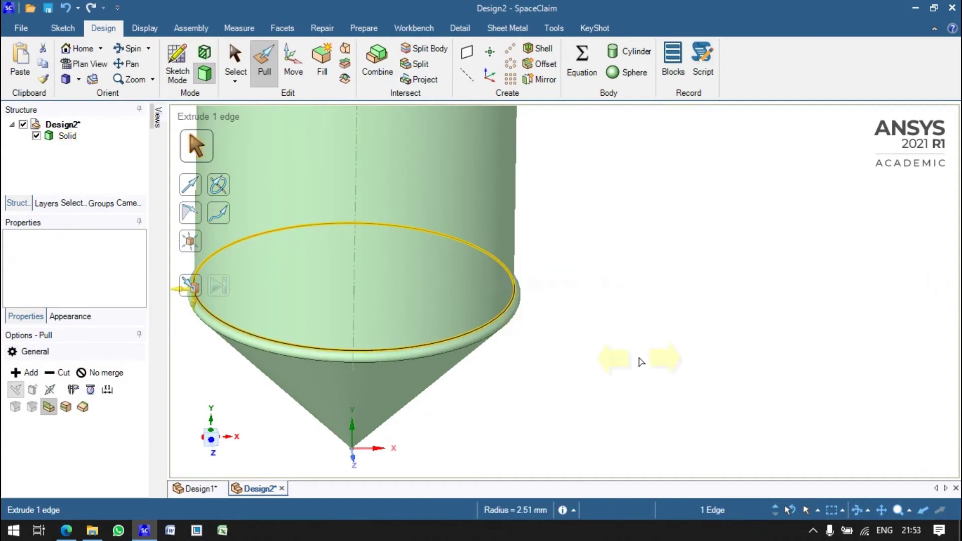
pyautogui.click(188, 293)
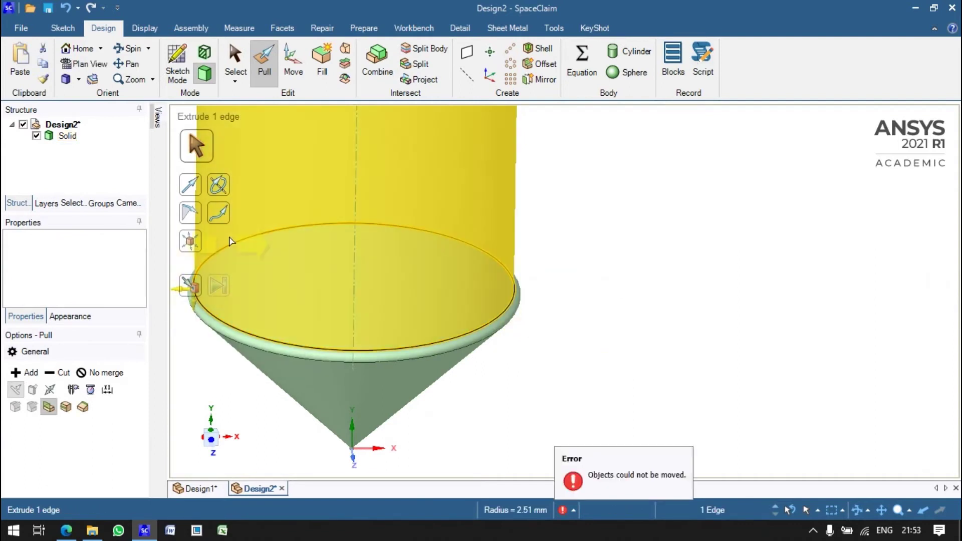
pyautogui.scroll(-5, 230, 234)
pyautogui.scroll(-3, 393, 294)
pyautogui.scroll(3, 325, 275)
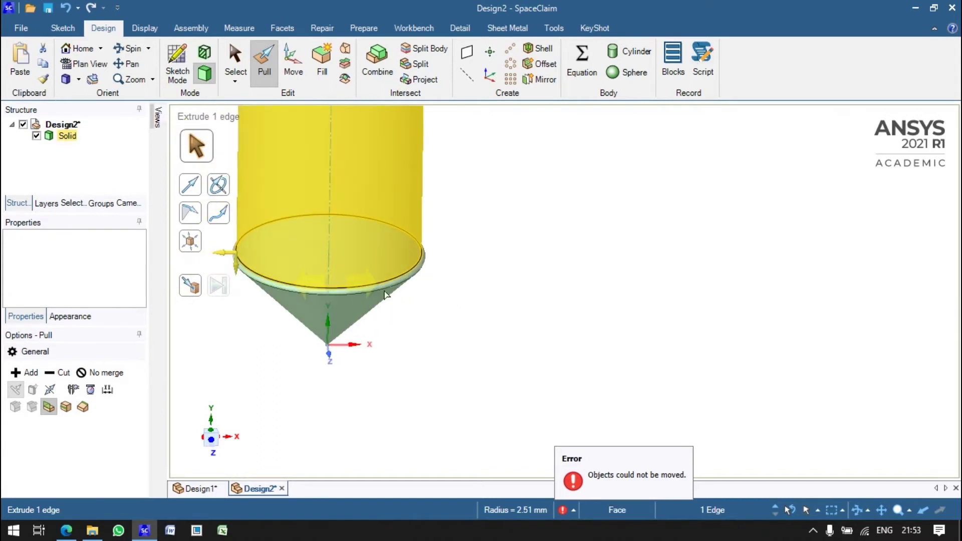
pyautogui.scroll(-3, 302, 265)
pyautogui.scroll(5, 302, 266)
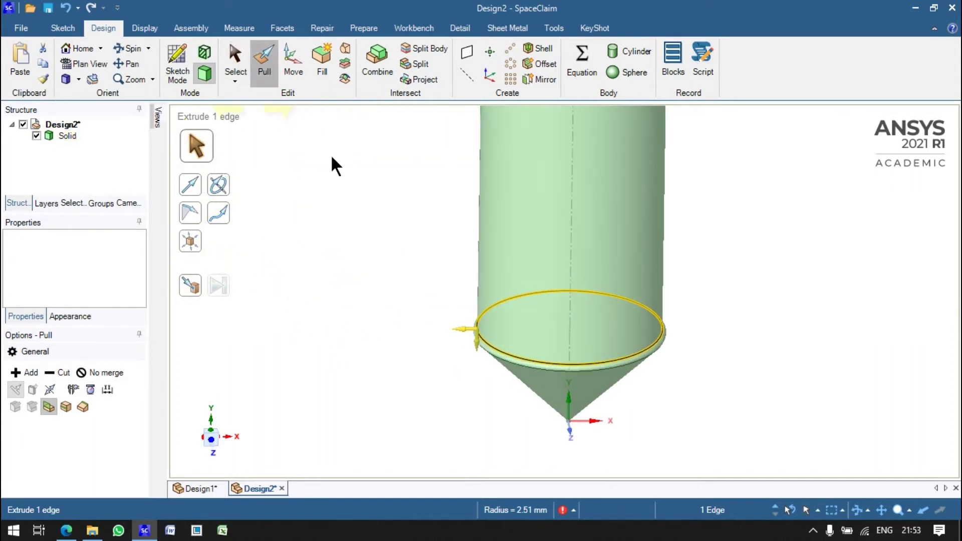
# Step: Zoom in and select the edge where the shaft meets the conical tip
pyautogui.click(676, 359)
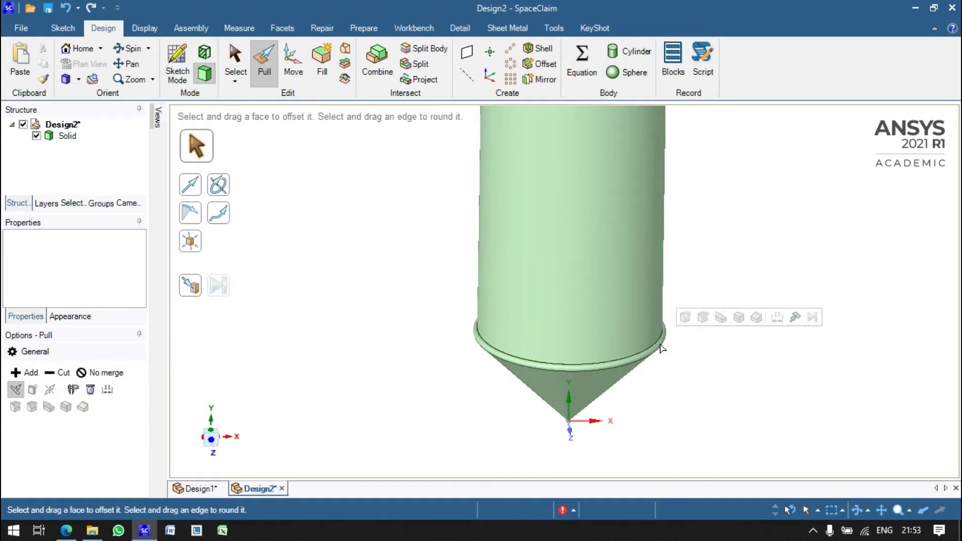
pyautogui.click(655, 349)
pyautogui.click(654, 346)
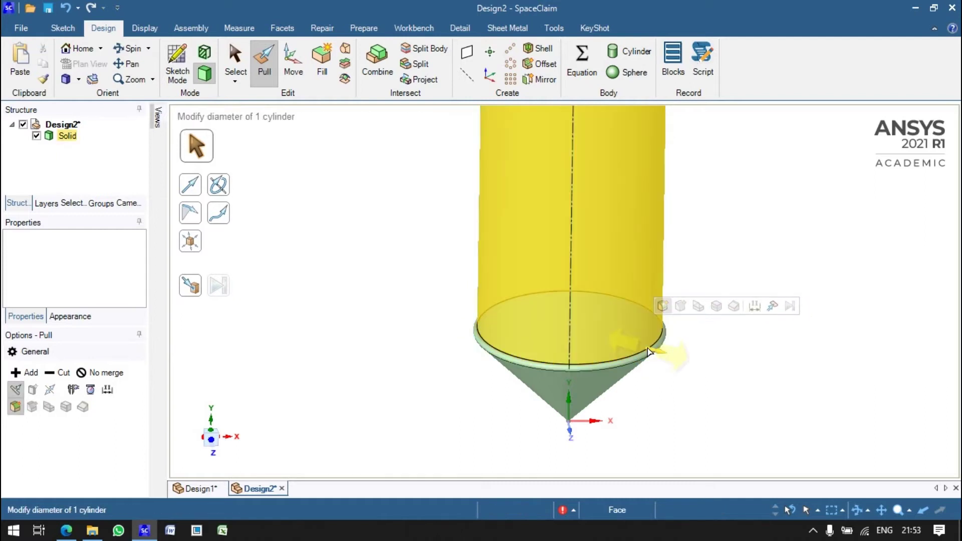
pyautogui.scroll(2, 647, 350)
pyautogui.click(647, 350)
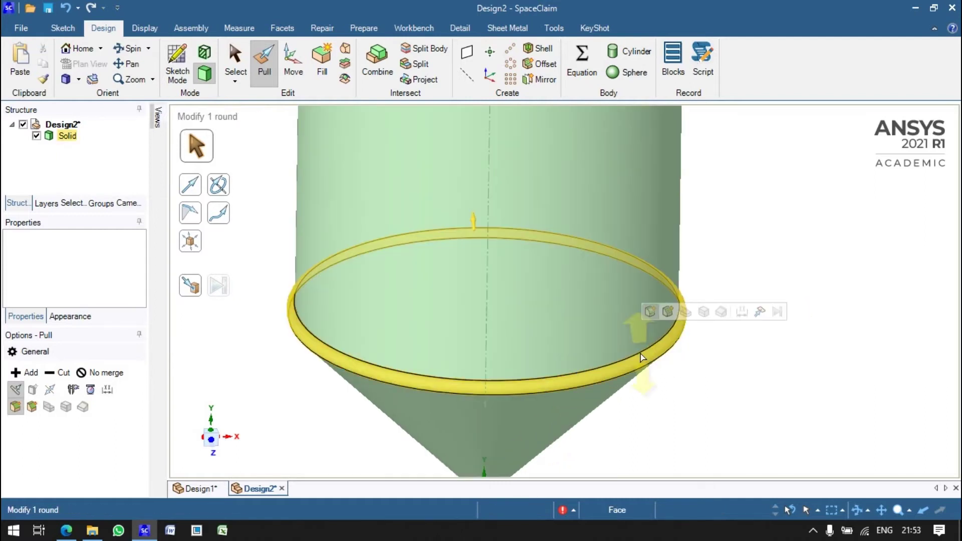
pyautogui.scroll(2, 640, 354)
pyautogui.scroll(2, 642, 352)
pyautogui.click(644, 350)
pyautogui.scroll(-1, 656, 355)
pyautogui.scroll(-3, 651, 356)
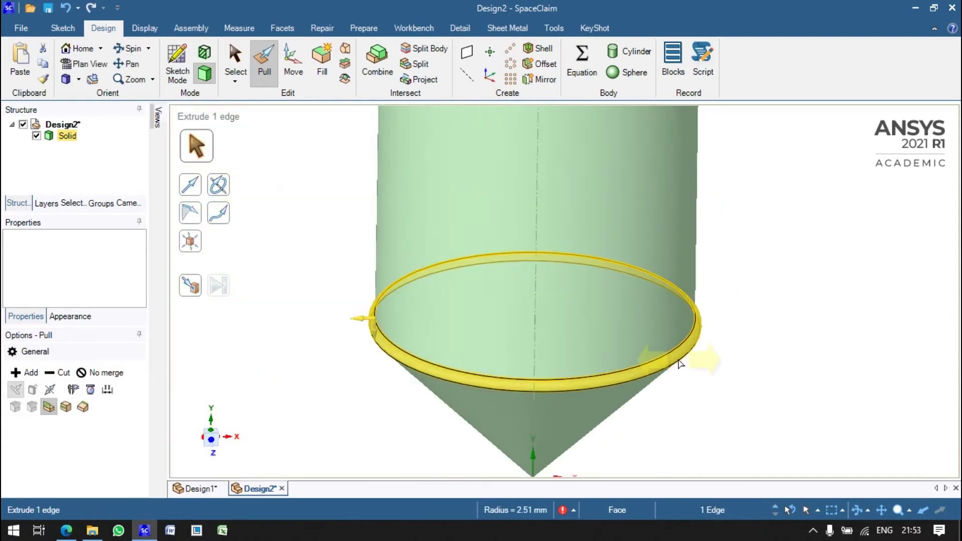
pyautogui.scroll(-2, 551, 366)
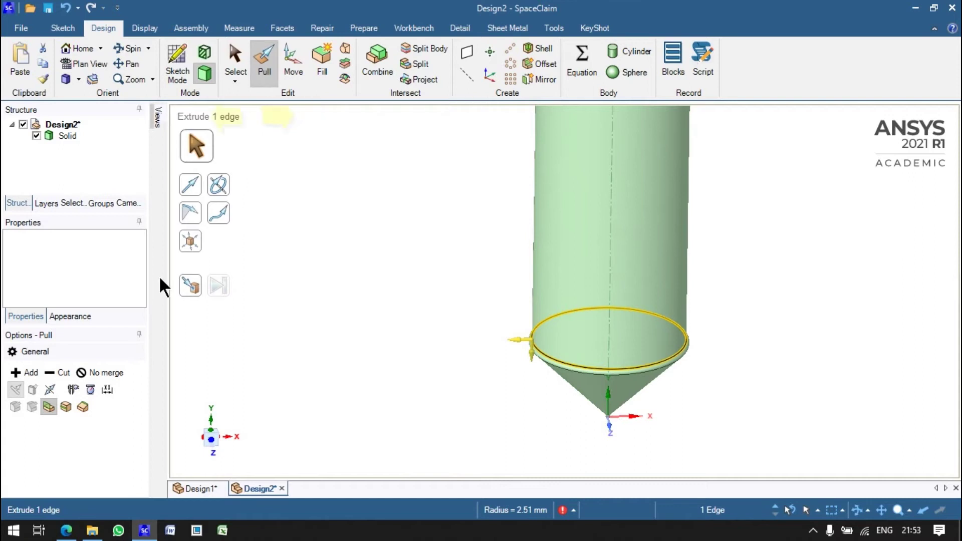
# Step: Round the selected junction edge with a 0.5 value
pyautogui.click(253, 80)
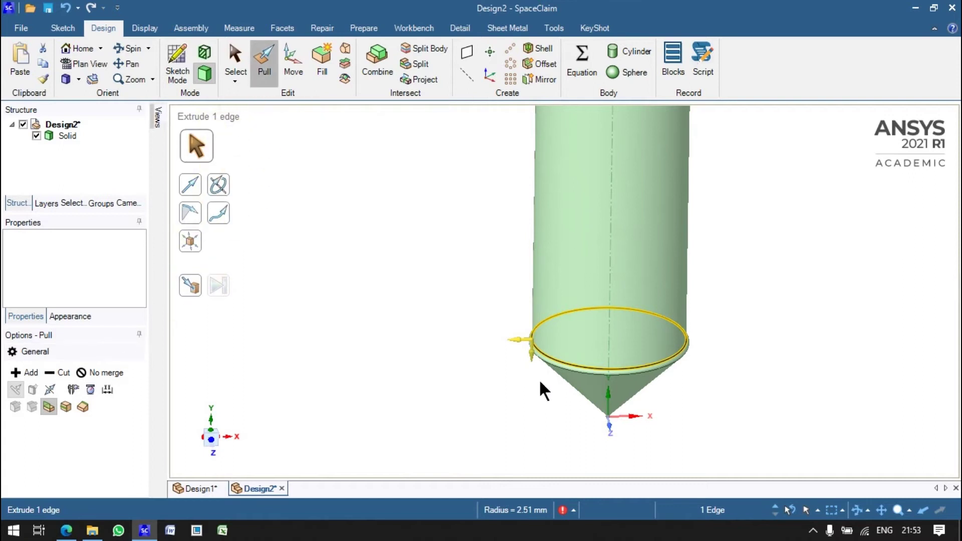
pyautogui.scroll(2, 537, 372)
pyautogui.scroll(2, 521, 374)
pyautogui.write('0.5')
pyautogui.press('Return')
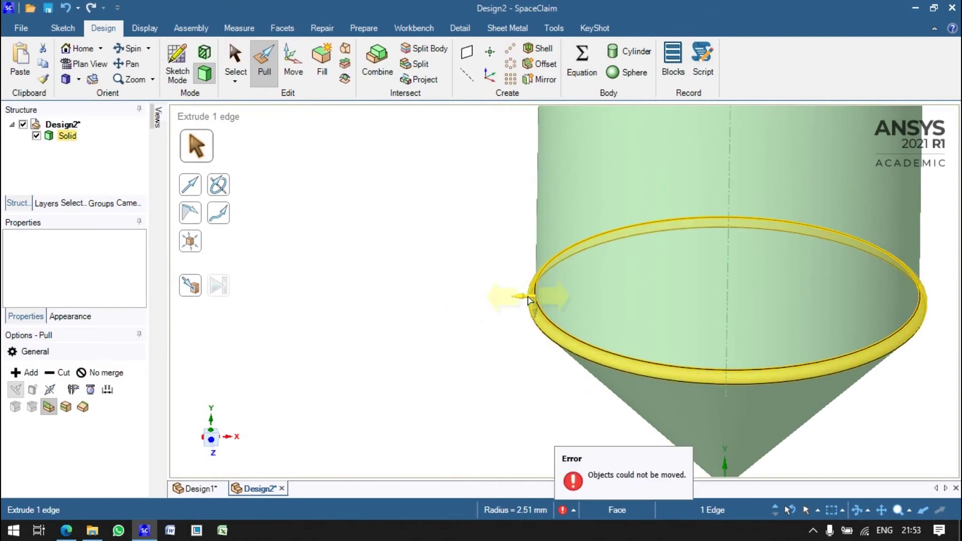
# Step: Select the round face at the rim and set its radius to 0.1
pyautogui.click(556, 330)
pyautogui.scroll(2, 556, 330)
pyautogui.scroll(2, 556, 330)
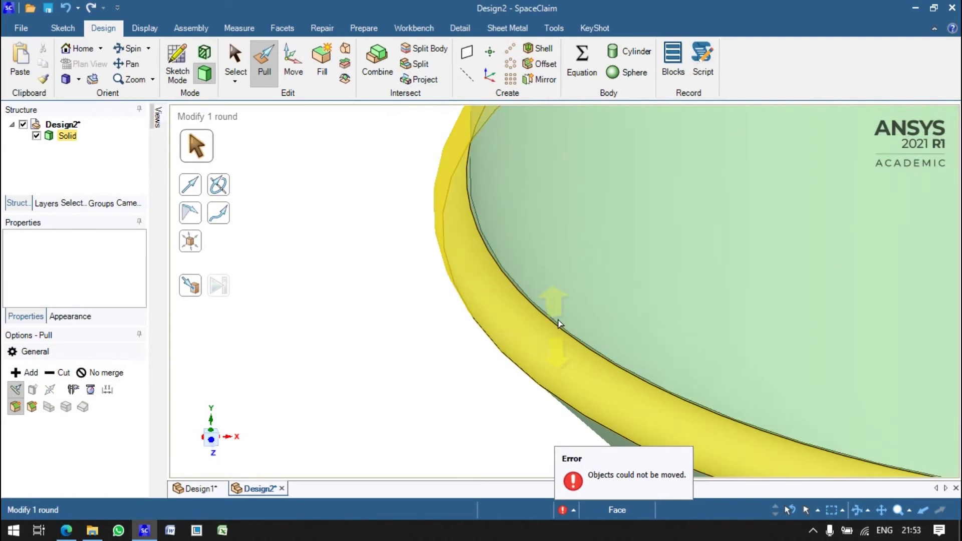
pyautogui.scroll(2, 558, 330)
pyautogui.scroll(2, 564, 331)
pyautogui.scroll(-2, 430, 350)
pyautogui.scroll(-2, 429, 350)
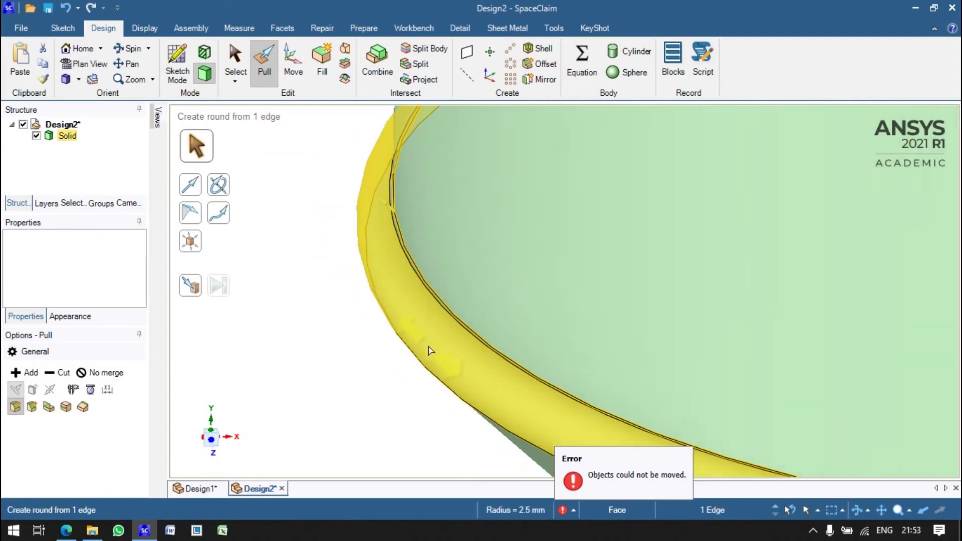
pyautogui.scroll(-3, 429, 350)
pyautogui.scroll(-1, 428, 349)
pyautogui.write('0.')
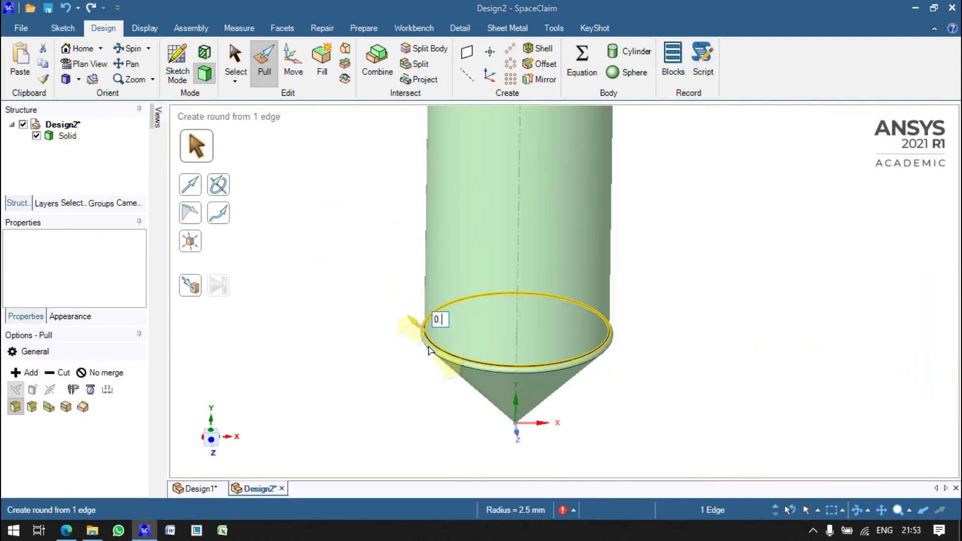
pyautogui.press('Return')
pyautogui.press('Escape')
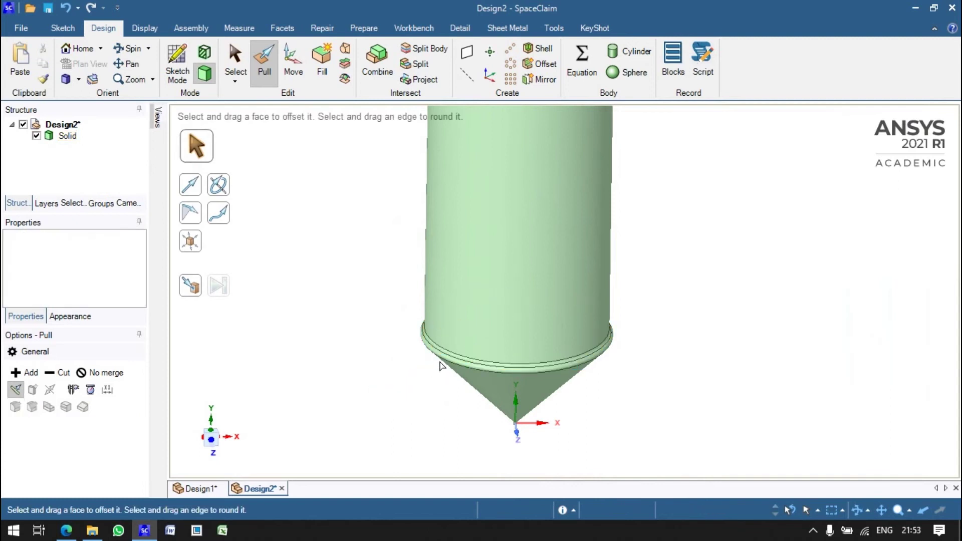
pyautogui.scroll(5, 441, 366)
pyautogui.scroll(-5, 441, 365)
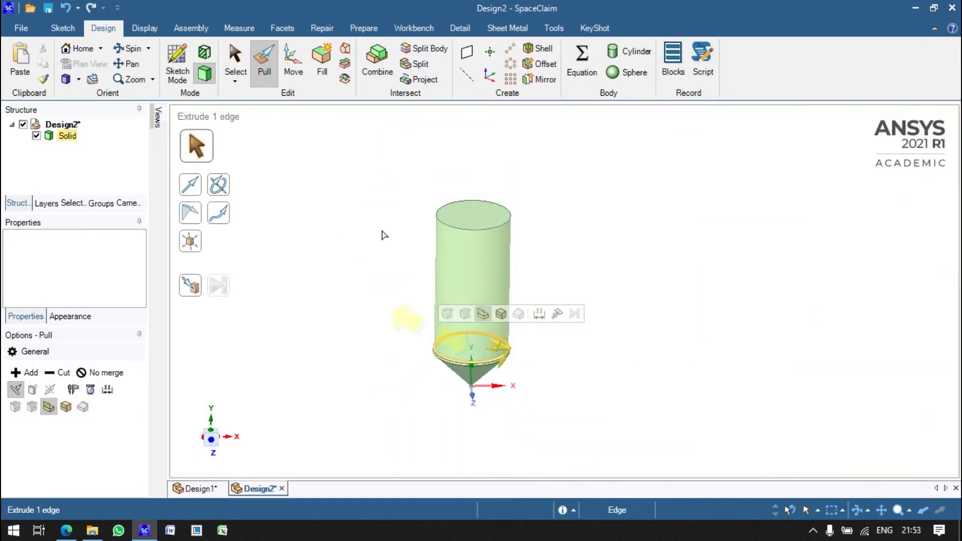
# Step: Start a new sketch at the origin and draw a triangle against the shaft's left edge
pyautogui.click(179, 73)
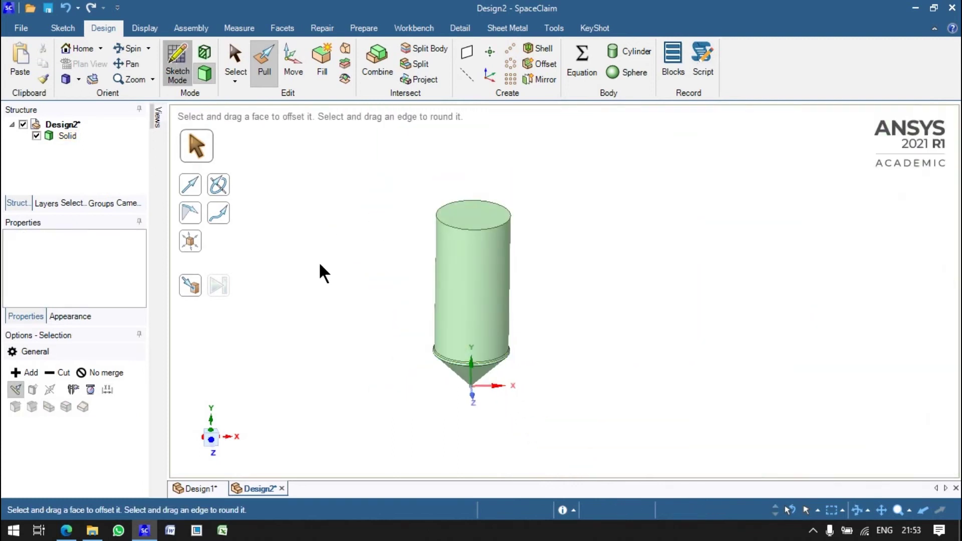
pyautogui.click(473, 396)
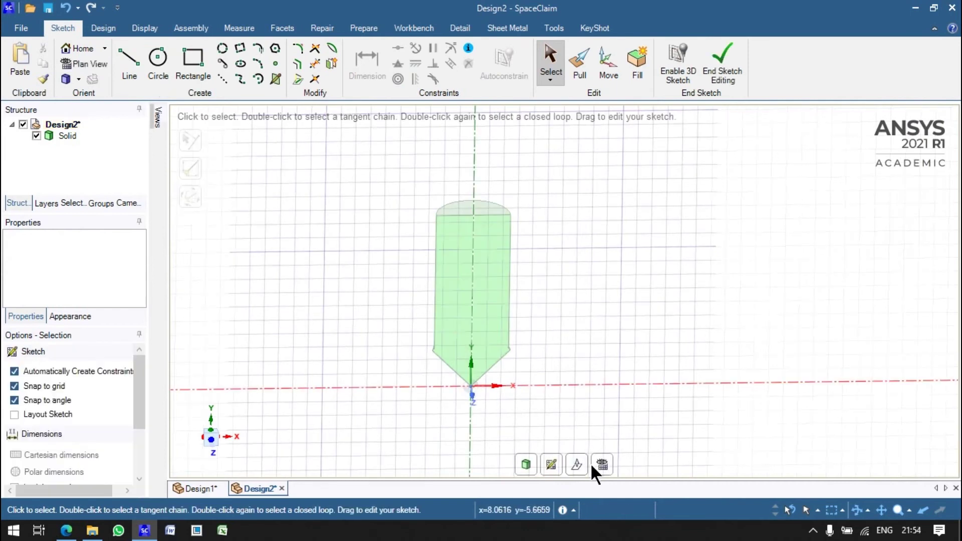
pyautogui.click(603, 461)
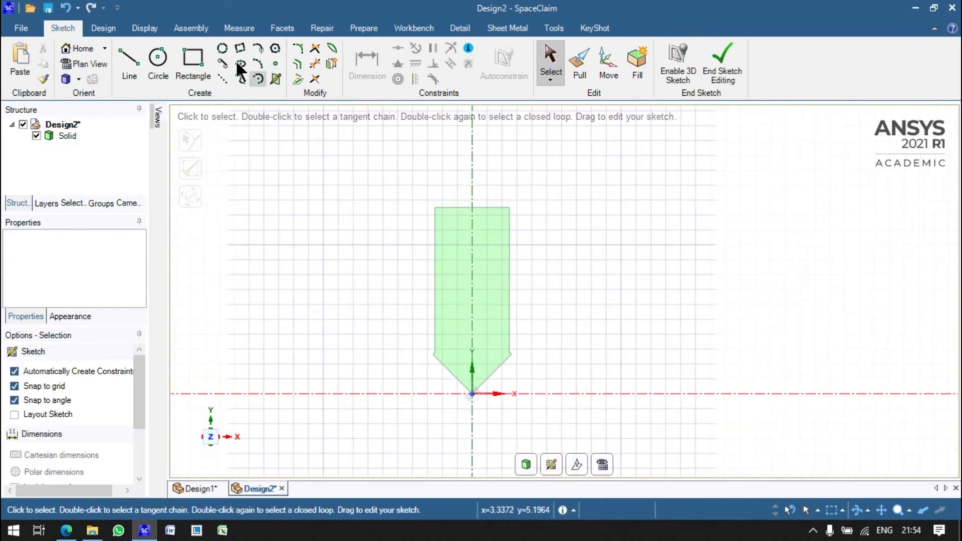
pyautogui.click(130, 63)
pyautogui.scroll(1, 414, 286)
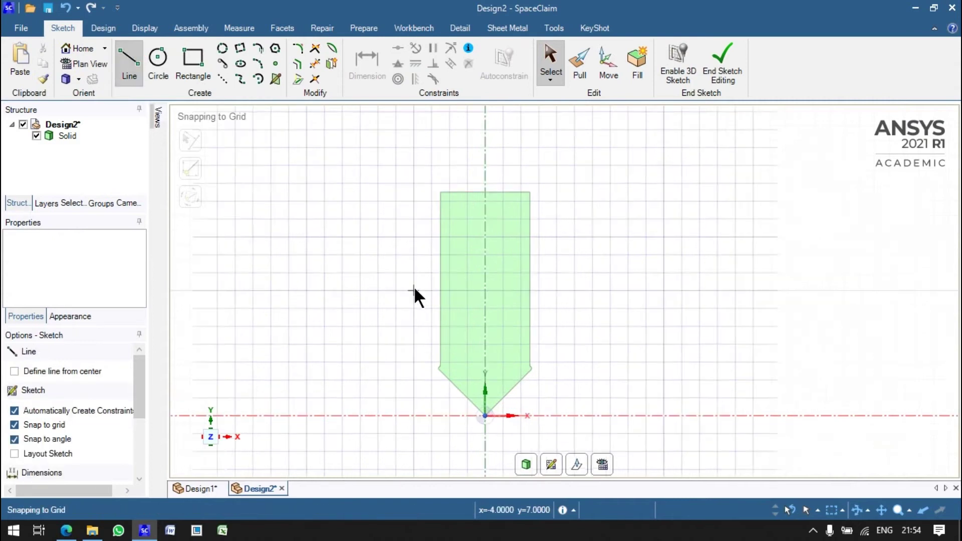
pyautogui.scroll(3, 414, 289)
pyautogui.click(467, 294)
pyautogui.click(468, 331)
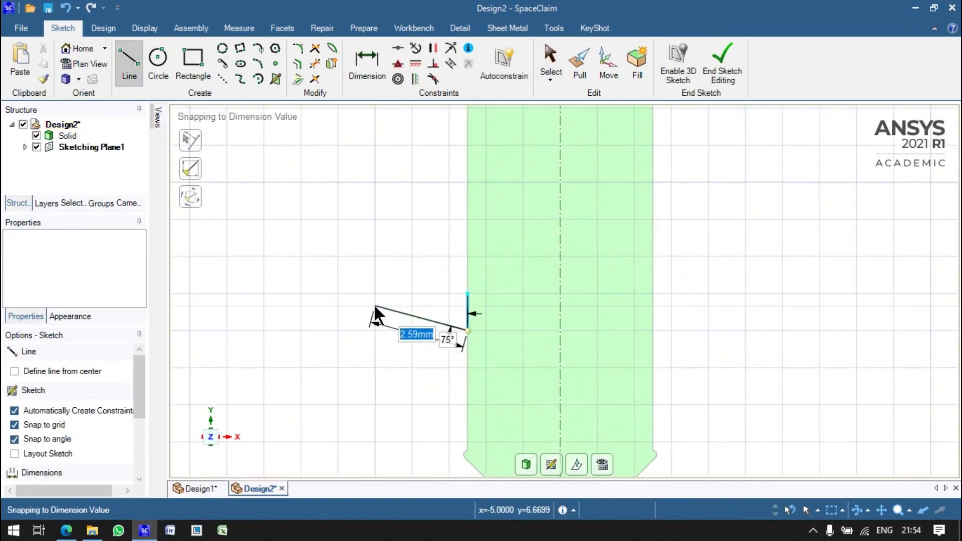
pyautogui.click(375, 306)
pyautogui.click(467, 294)
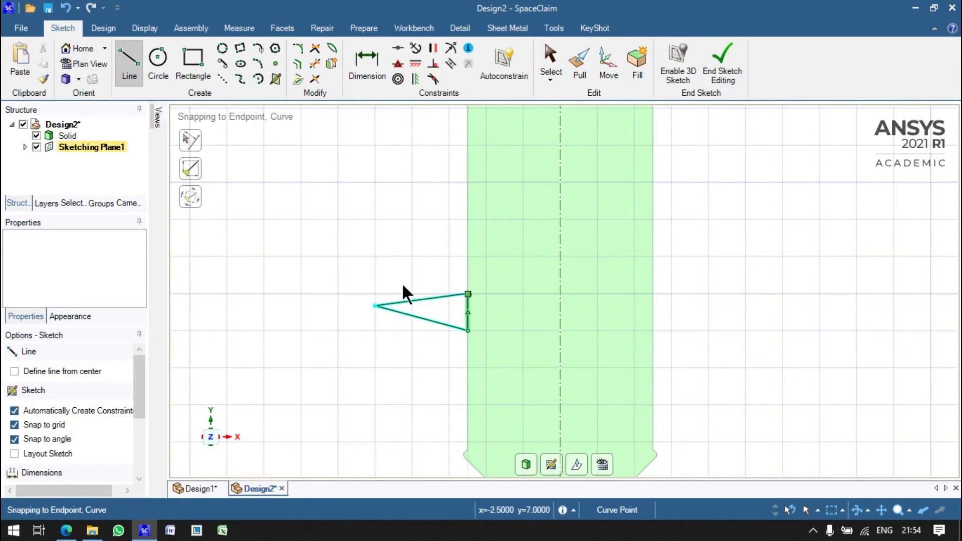
# Step: Set the triangle's vertical side to 1.5mm and finish the sketch
pyautogui.click(466, 304)
pyautogui.click(719, 308)
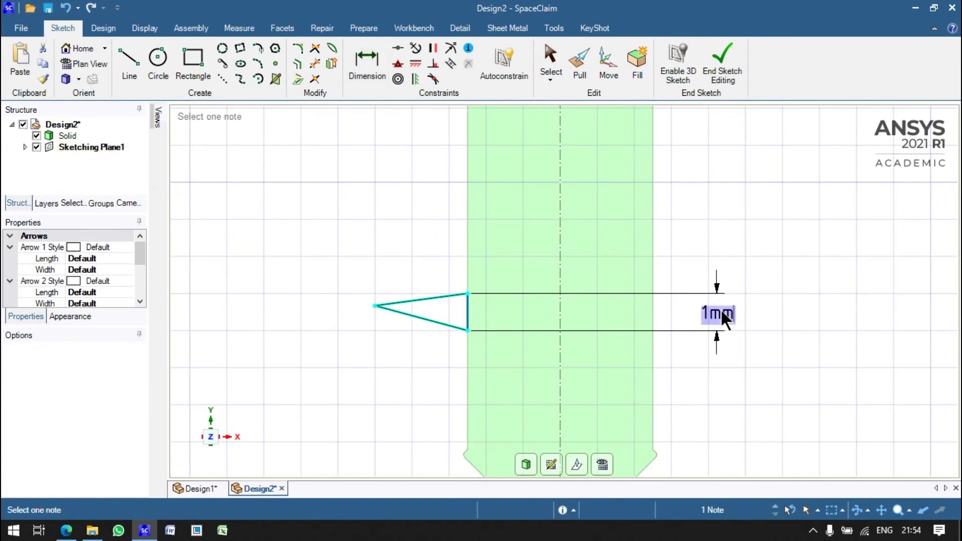
pyautogui.write('1.5')
pyautogui.press('Return')
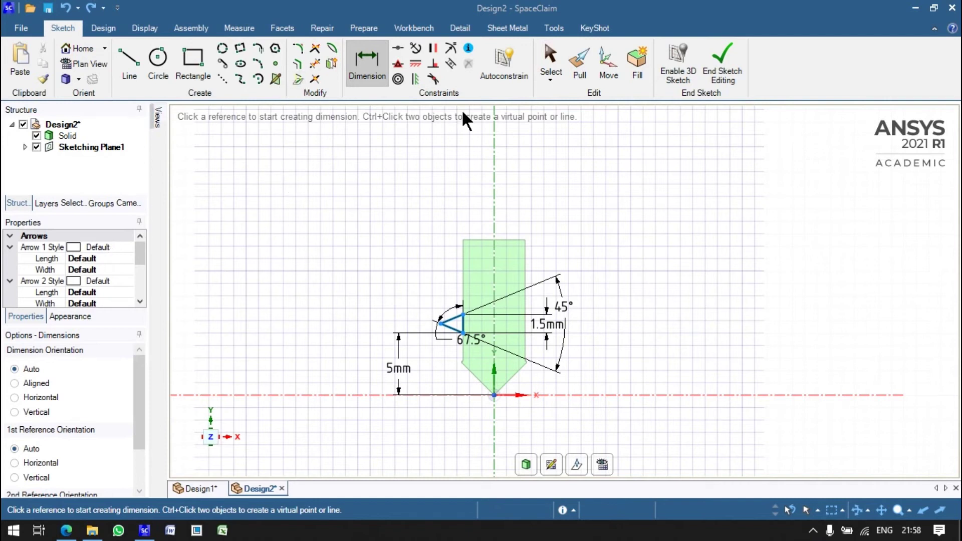
pyautogui.click(731, 68)
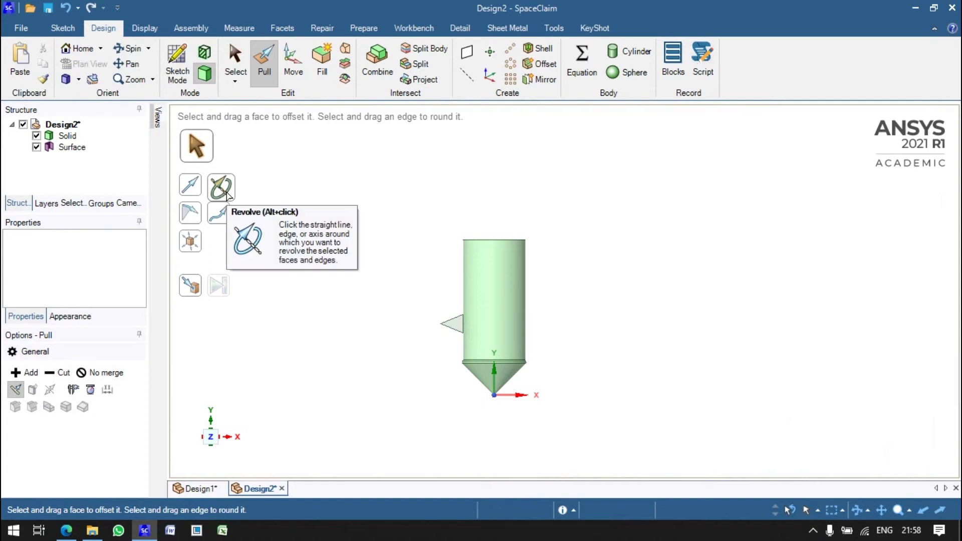
# Step: Revolve the triangle face around the shaft axis as an unmerged helix with 2mm pitch
pyautogui.click(224, 190)
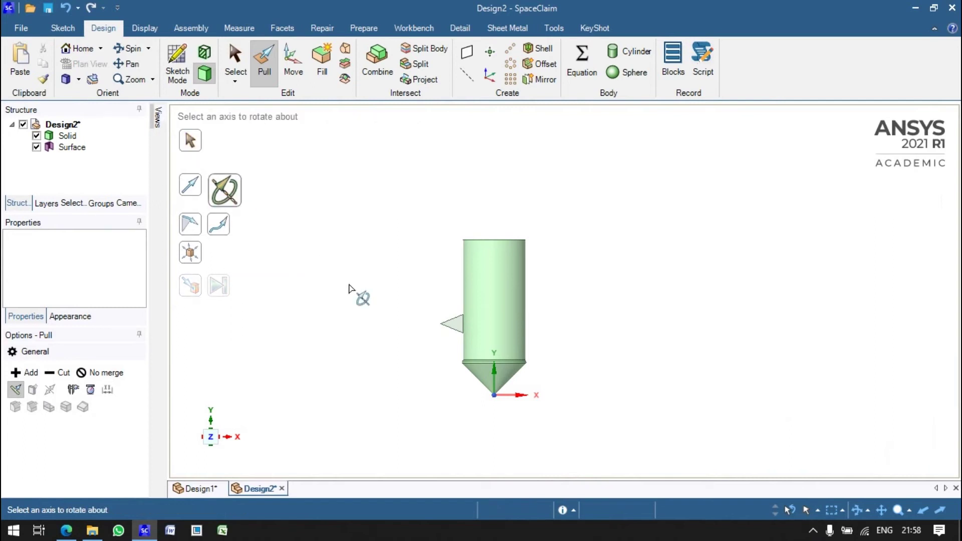
pyautogui.click(193, 144)
pyautogui.click(451, 329)
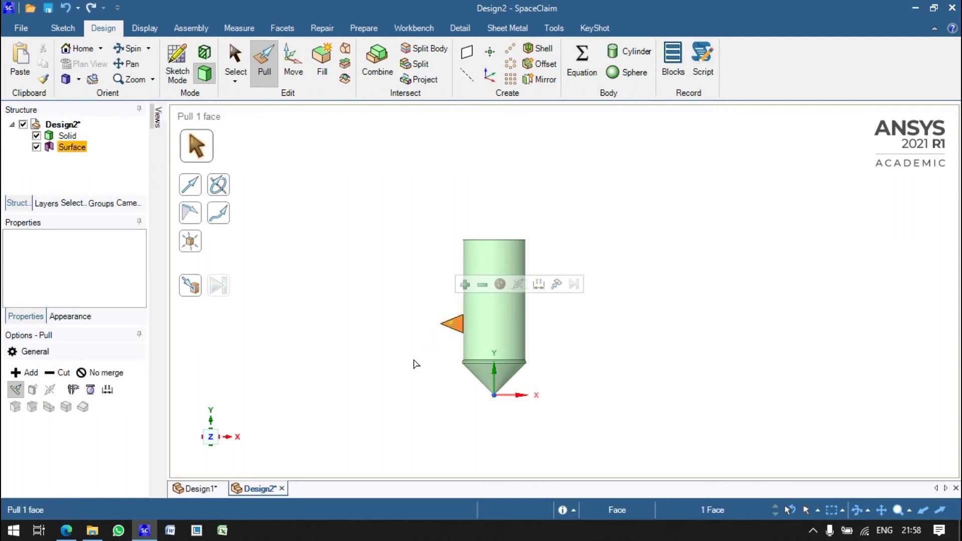
pyautogui.click(102, 372)
pyautogui.press('r')
pyautogui.click(470, 302)
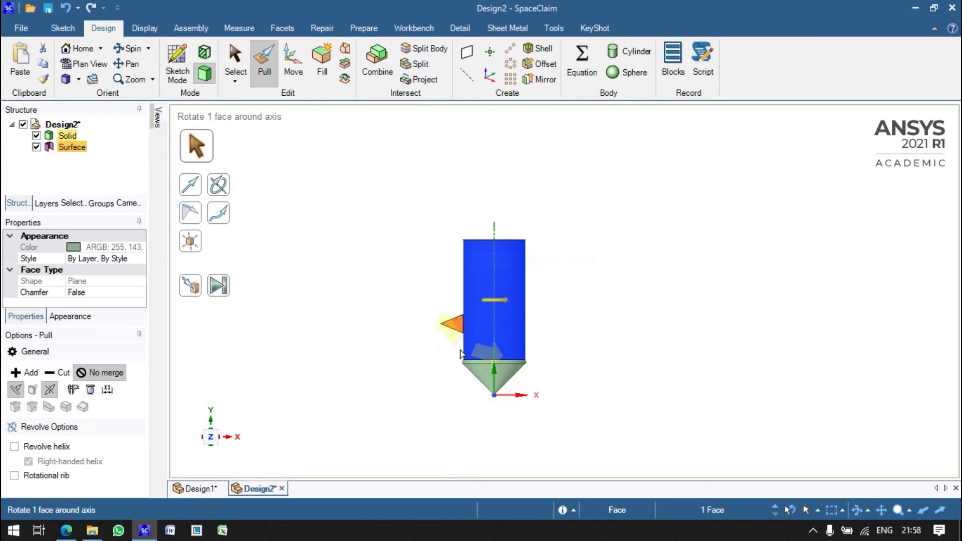
pyautogui.click(44, 445)
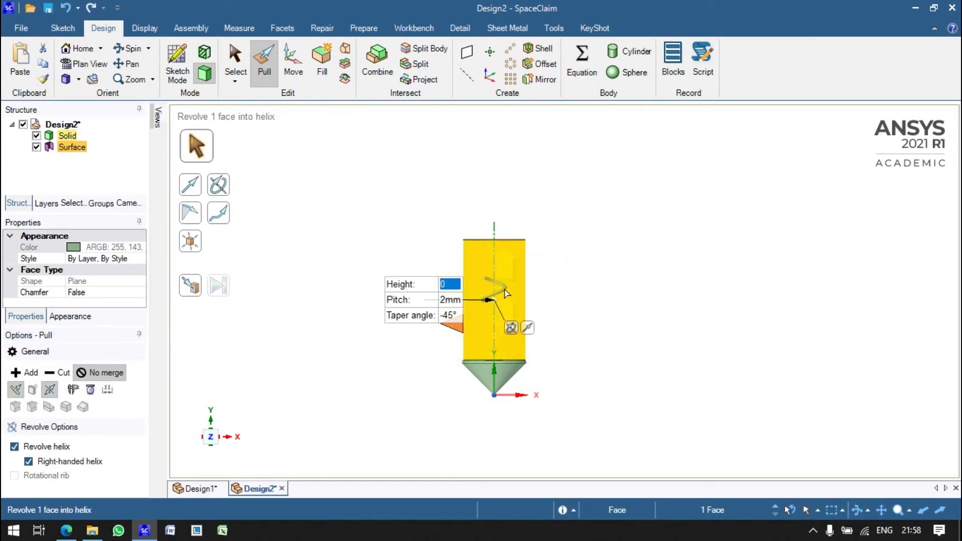
pyautogui.moveTo(506, 284)
pyautogui.mouseDown()
pyautogui.moveTo(506, 261)
pyautogui.moveTo(490, 314)
pyautogui.mouseUp()
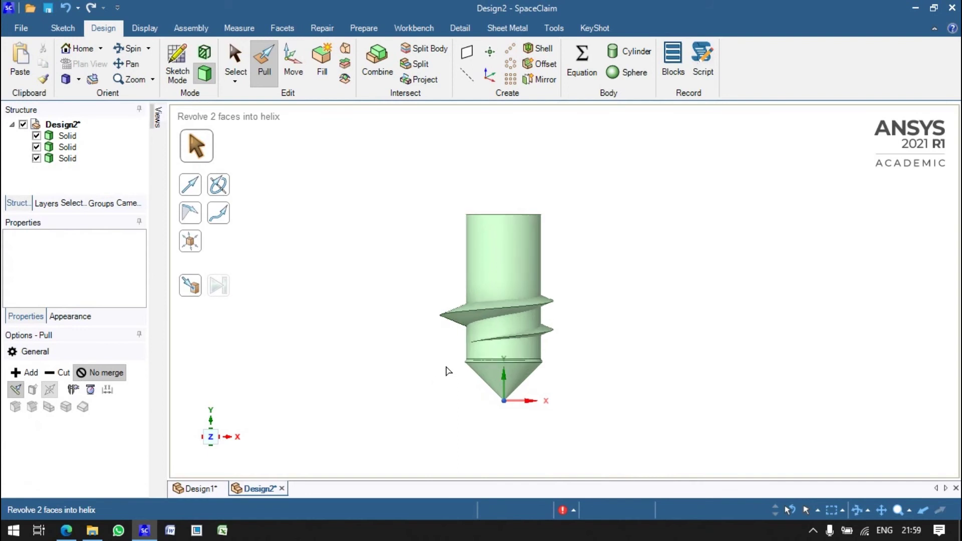
pyautogui.scroll(3, 448, 371)
pyautogui.scroll(-3, 629, 253)
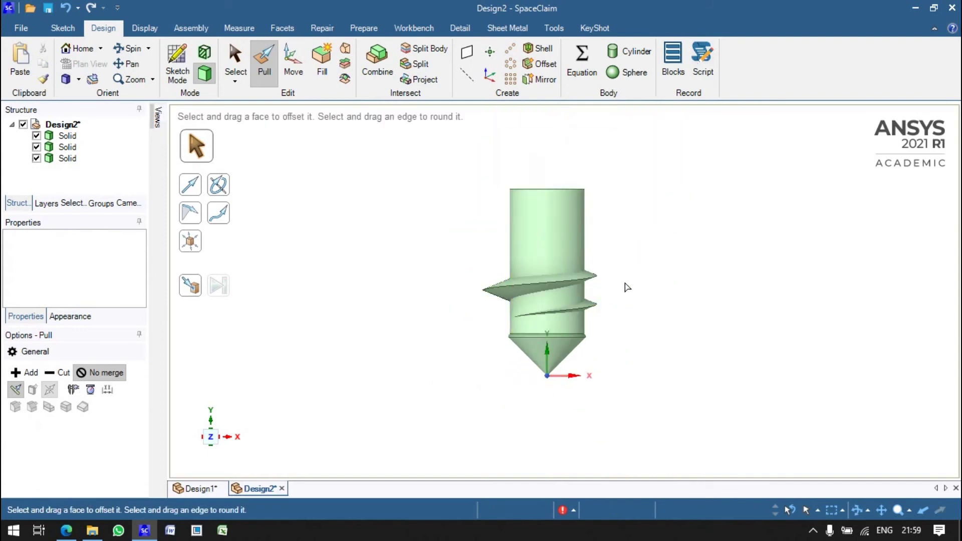
# Step: Combine both thread solids into the pin body
pyautogui.click(375, 65)
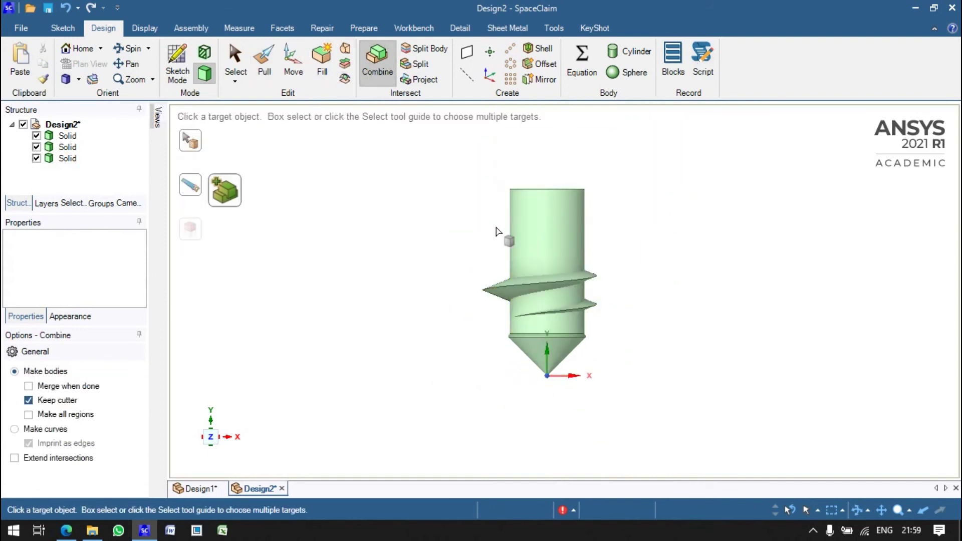
pyautogui.click(513, 240)
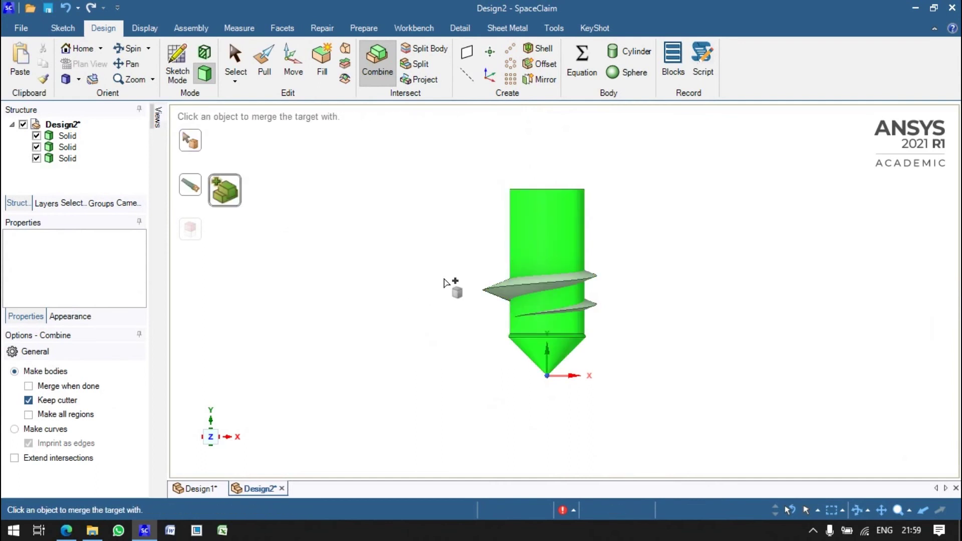
pyautogui.click(499, 309)
pyautogui.click(590, 309)
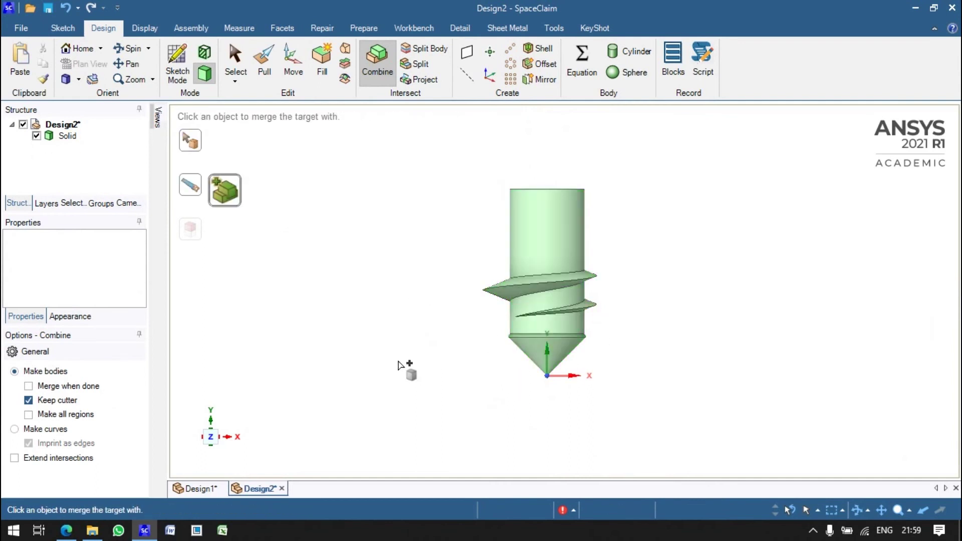
pyautogui.press('Escape')
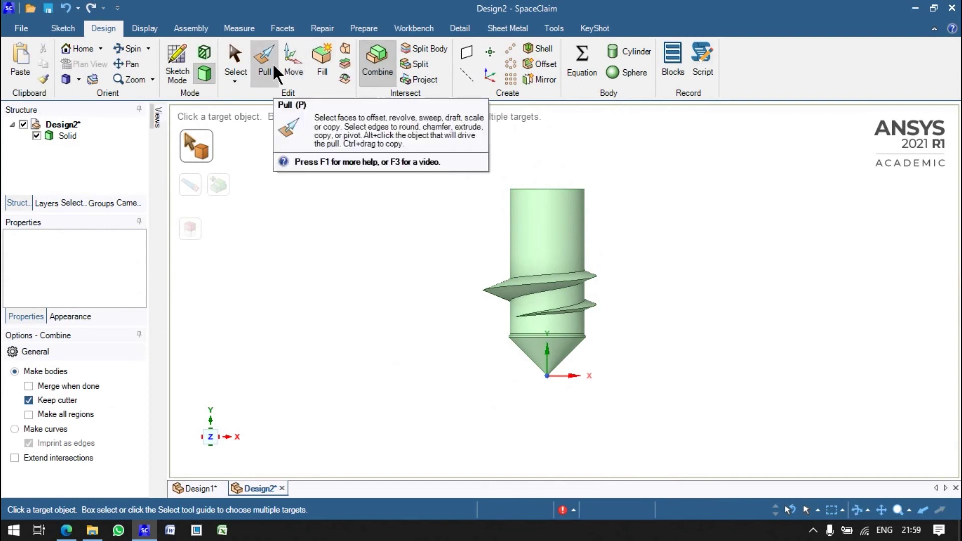
# Step: Select the upper and lower helix edges of the thread and drag out a round
pyautogui.click(572, 282)
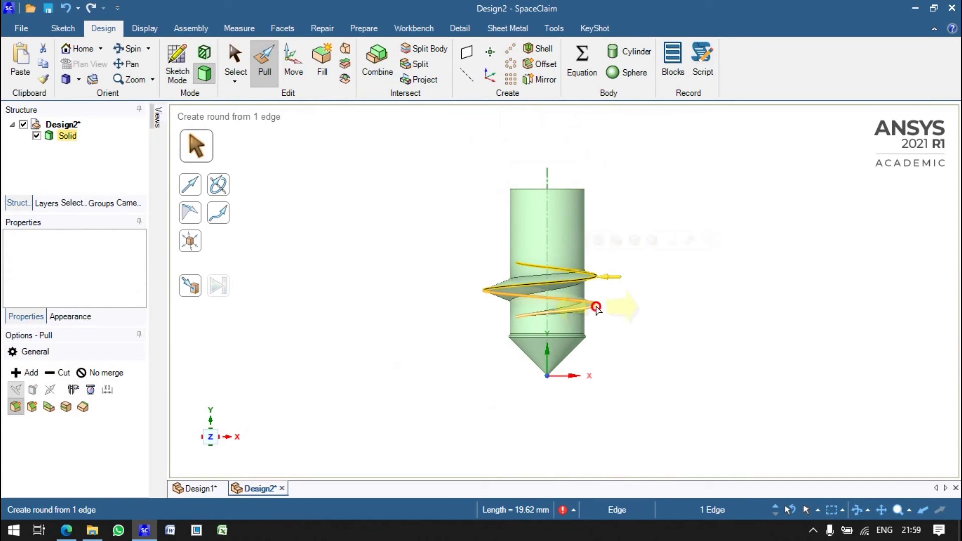
pyautogui.click(596, 308)
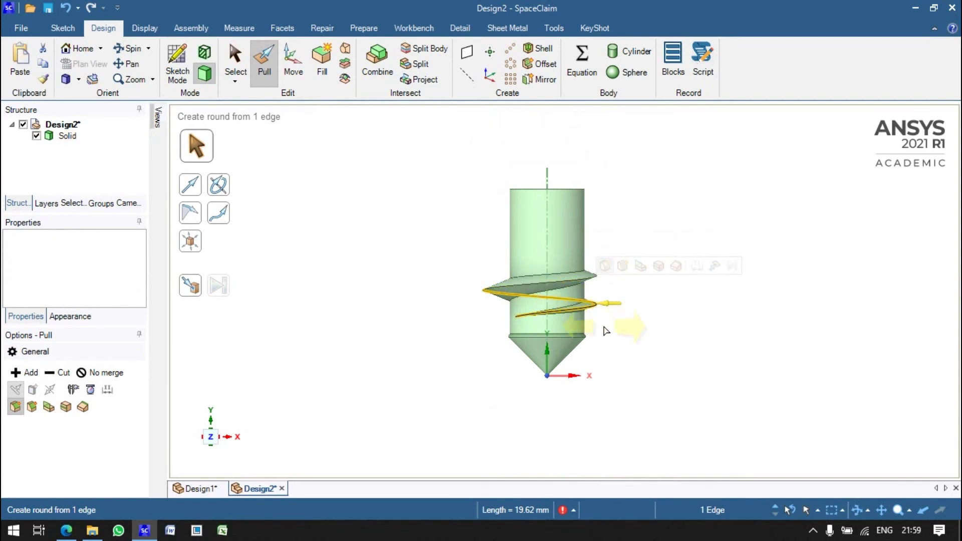
pyautogui.keyDown('ctrl'); pyautogui.click(594, 277); pyautogui.keyUp('ctrl')
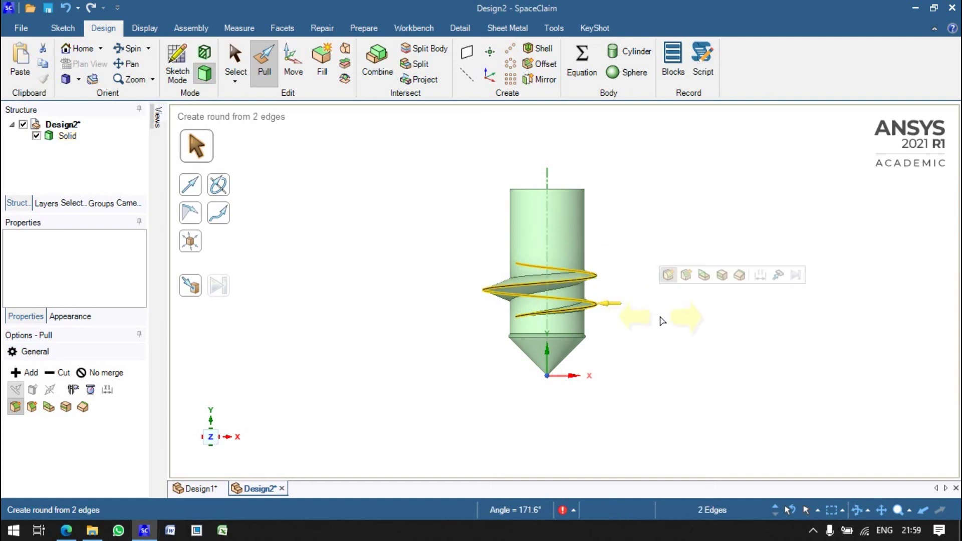
pyautogui.moveTo(662, 321); pyautogui.dragTo(666, 322)
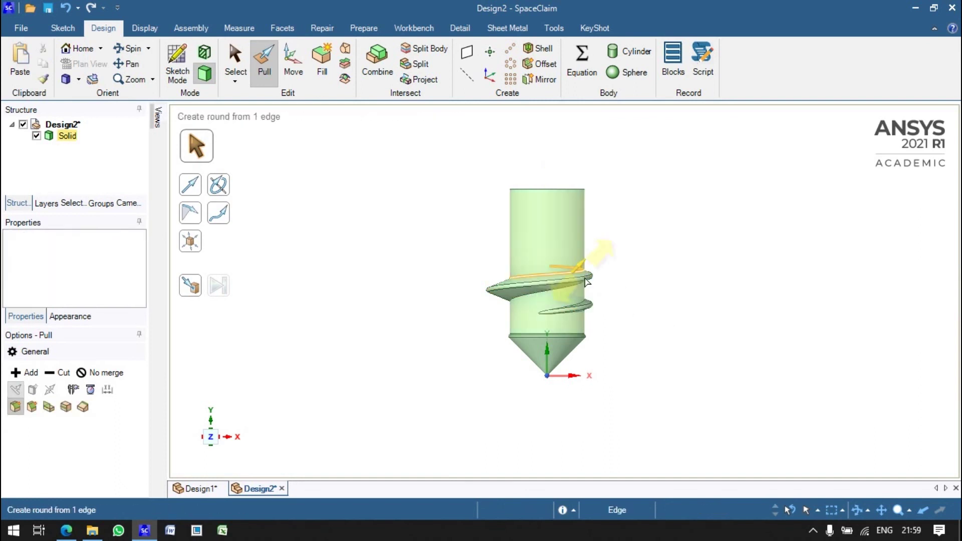
pyautogui.scroll(3, 586, 281)
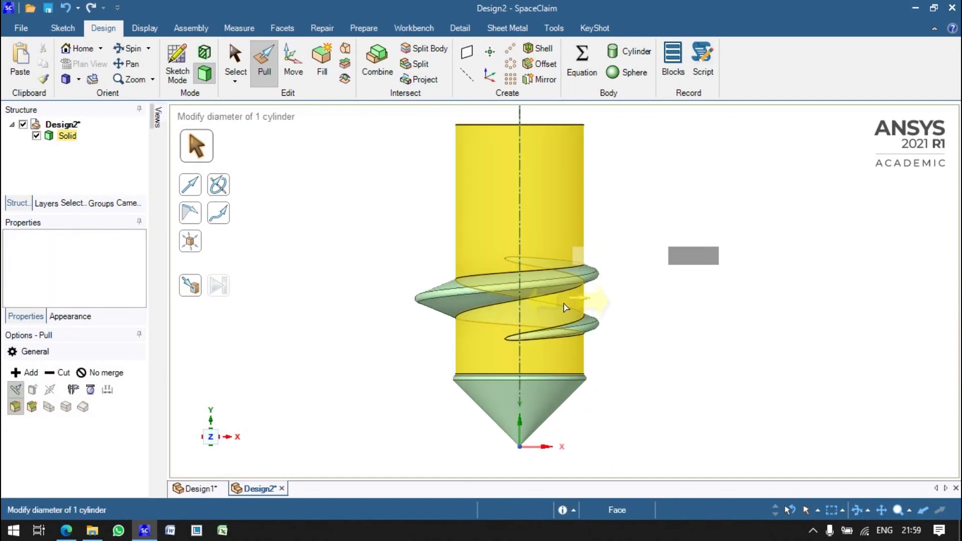
# Step: Add four more thread edges and round all six at 0.15mm
pyautogui.keyDown('ctrl'); pyautogui.click(511, 278); pyautogui.keyUp('ctrl')
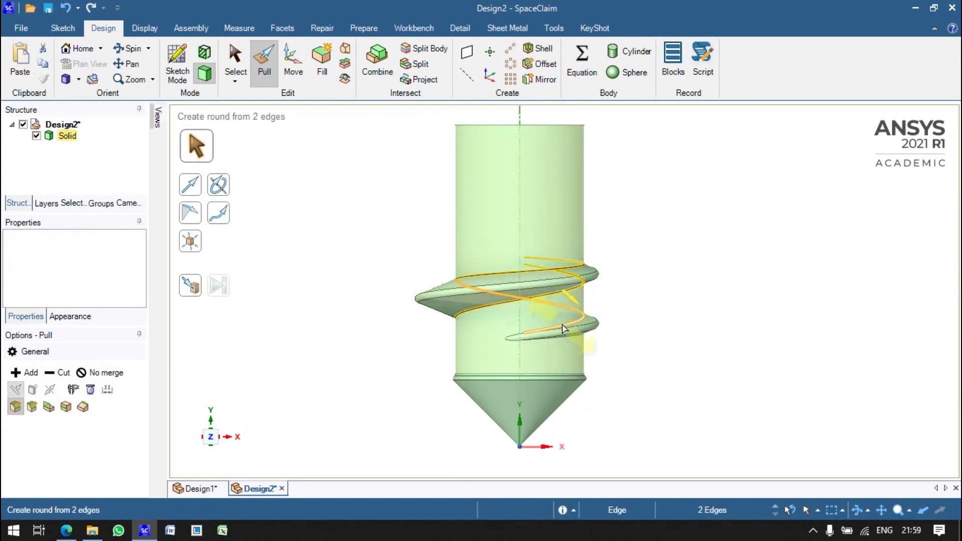
pyautogui.keyDown('ctrl'); pyautogui.click(564, 341); pyautogui.keyUp('ctrl')
pyautogui.keyDown('ctrl'); pyautogui.click(511, 339); pyautogui.keyUp('ctrl')
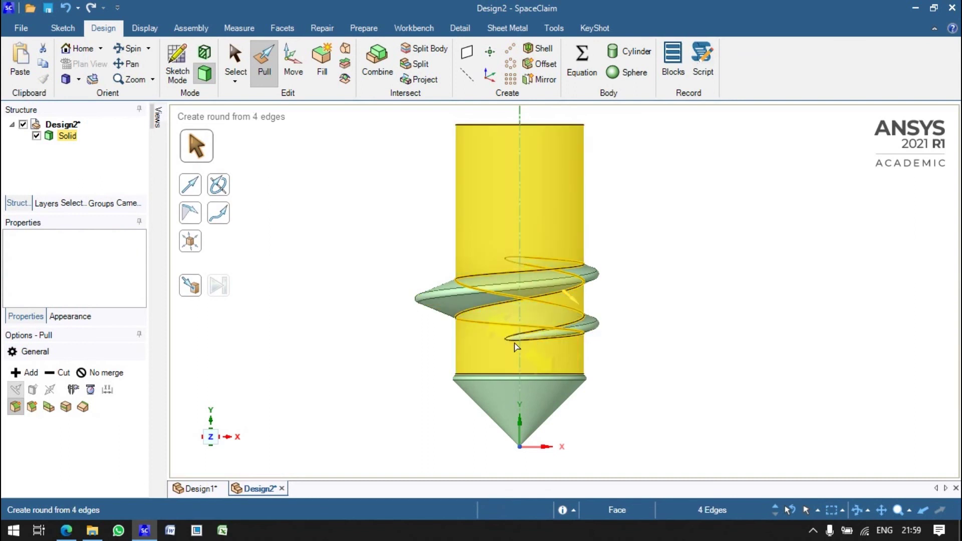
pyautogui.keyDown('ctrl'); pyautogui.click(571, 286); pyautogui.keyUp('ctrl')
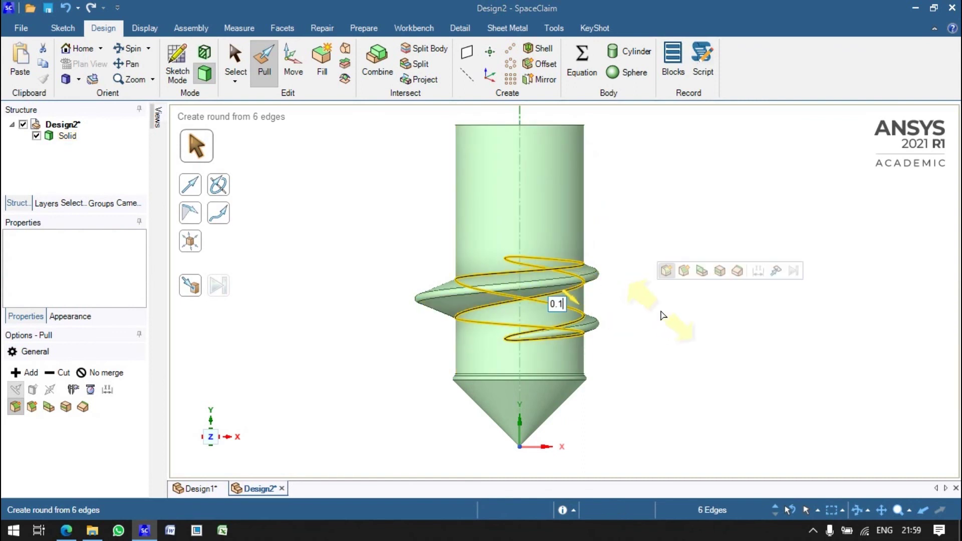
pyautogui.click(663, 315)
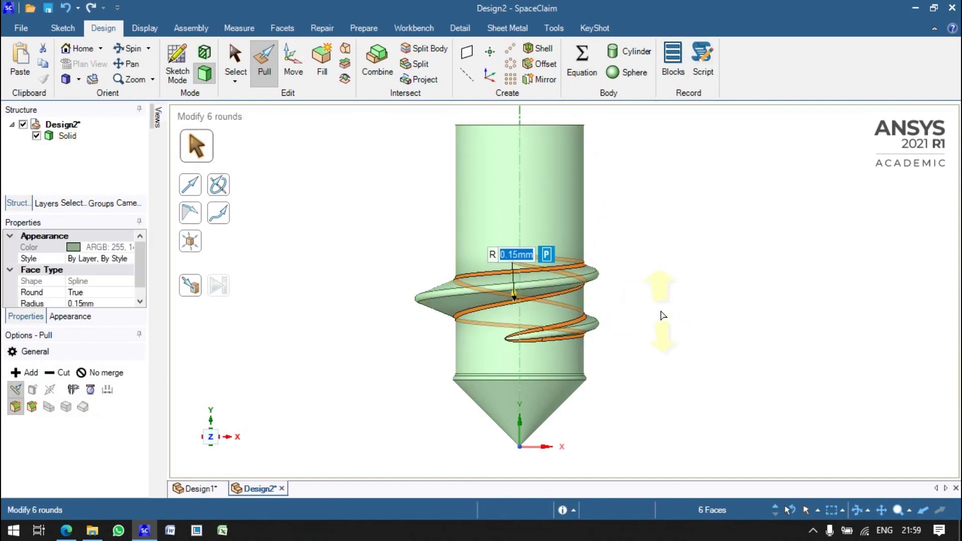
pyautogui.scroll(3, 621, 313)
# Step: Orbit the view to see the threaded pin from above at an angle
pyautogui.scroll(-6, 621, 313)
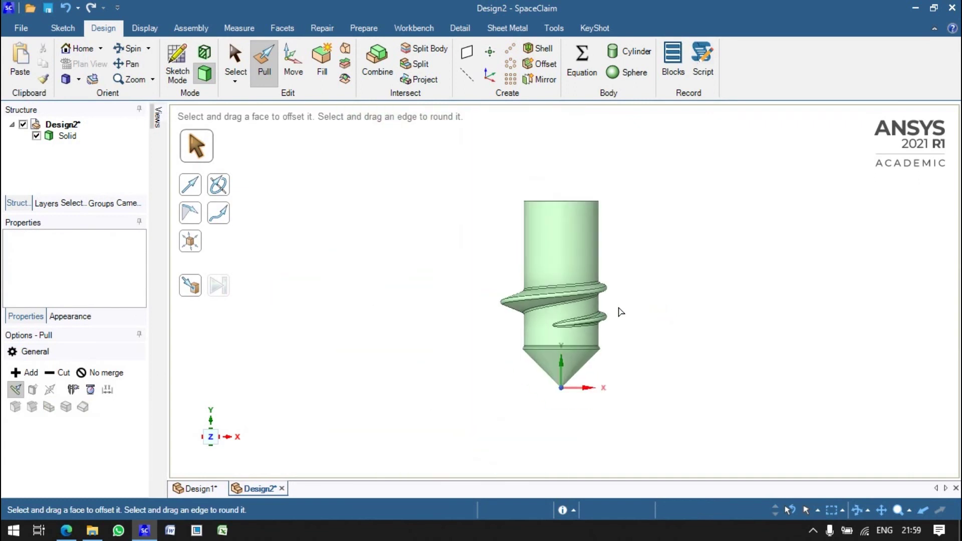
pyautogui.moveTo(620, 311)
pyautogui.mouseDown(button='middle')
pyautogui.moveTo(670, 284)
pyautogui.moveTo(759, 357)
pyautogui.moveTo(822, 324)
pyautogui.moveTo(670, 360)
pyautogui.moveTo(718, 407)
pyautogui.mouseUp(button='middle')
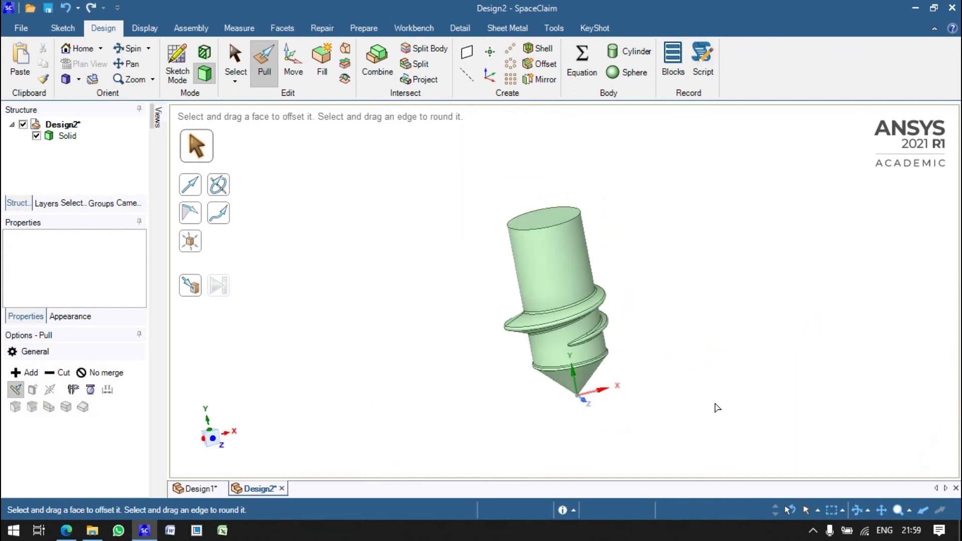